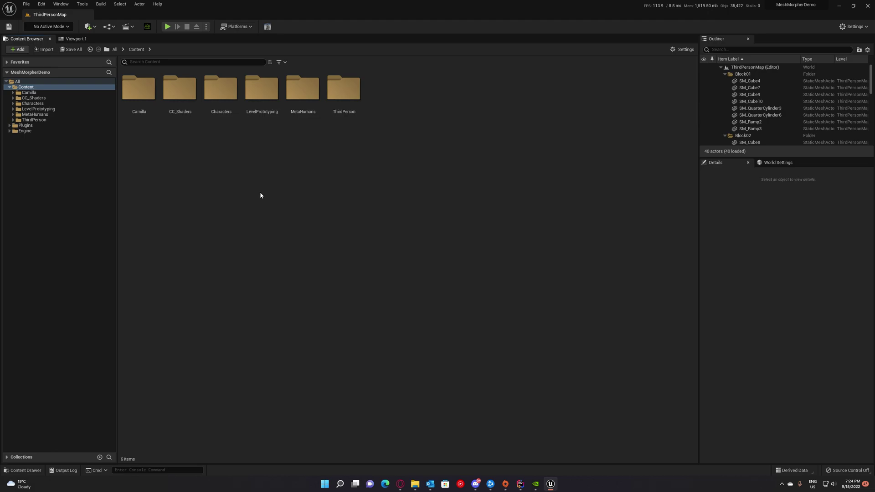
- Open the Mesh Morpher editor and load the Irene_FaceMesh skeletal mesh
left_click(268, 27)
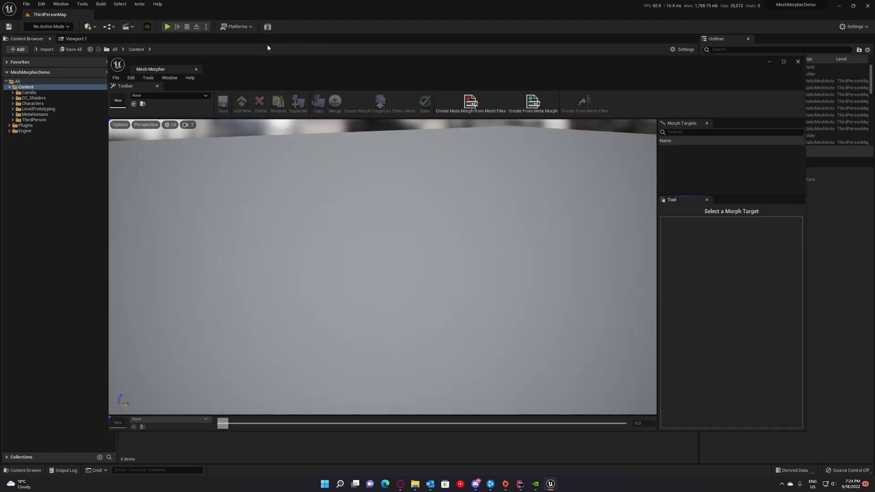
left_click(174, 95)
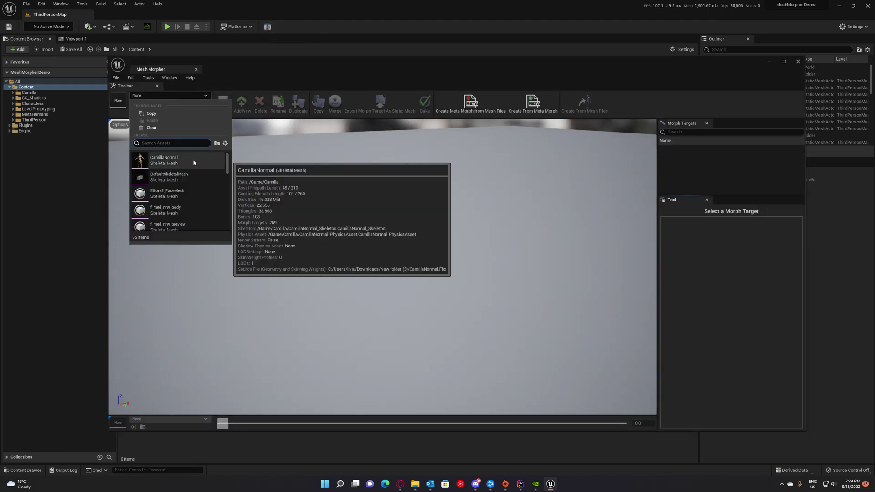
type("irene")
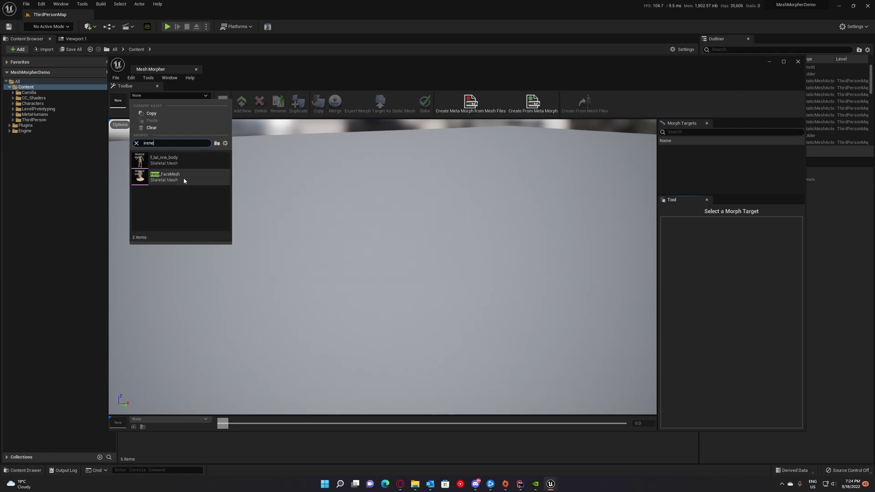
left_click(184, 180)
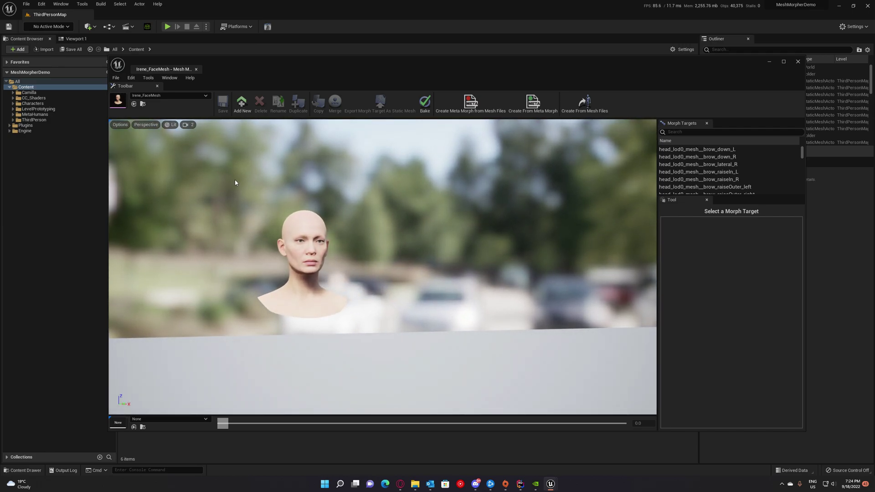
- Start exporting the Irene face mesh as OBJ and append f_tal_nrw_body as an additional mesh
key("w")
right_click_drag(315, 225, 237, 248)
key("w")
left_click(149, 79)
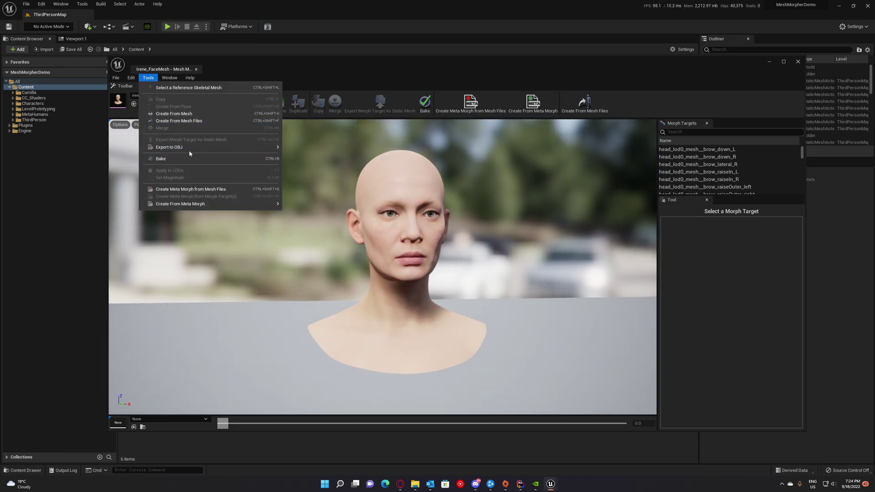
mouse_move(196, 147)
left_click(323, 152)
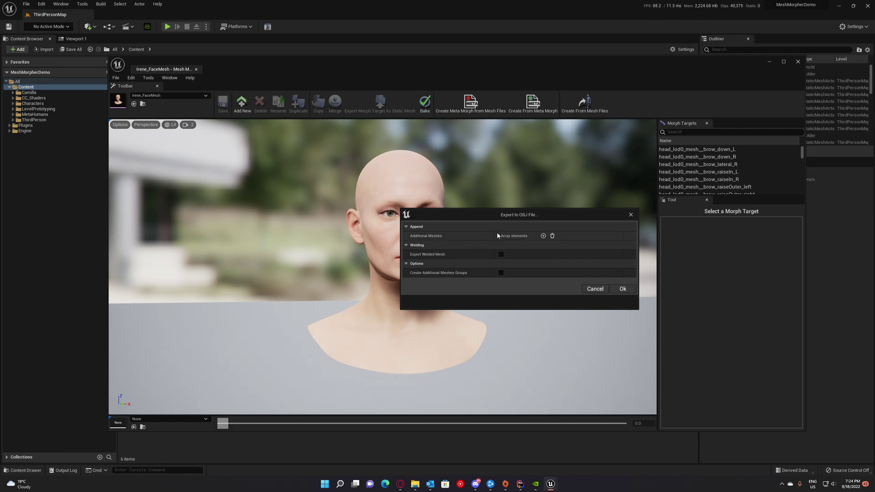
left_click(543, 236)
left_click(544, 246)
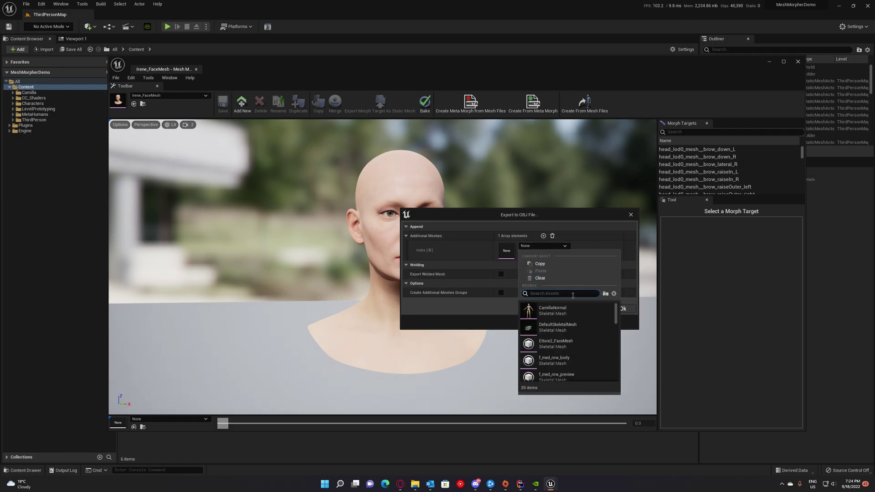
type("f_tal")
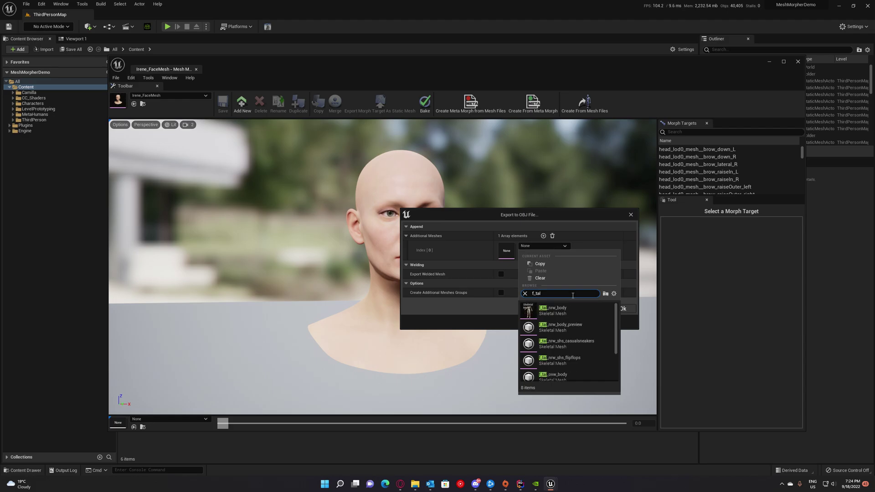
left_click(563, 317)
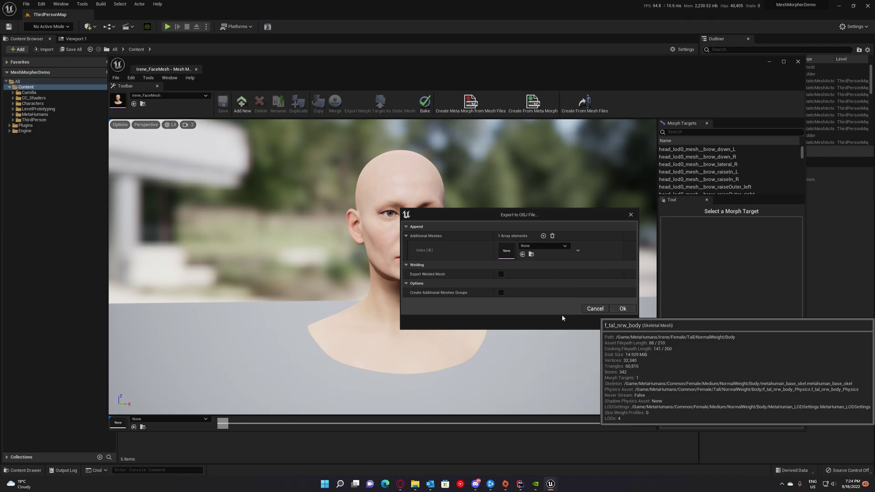
- Accept the export settings, then create and open a new subfolder inside Downloads > New folder (3) as the destination
left_click(623, 309)
left_click(113, 177)
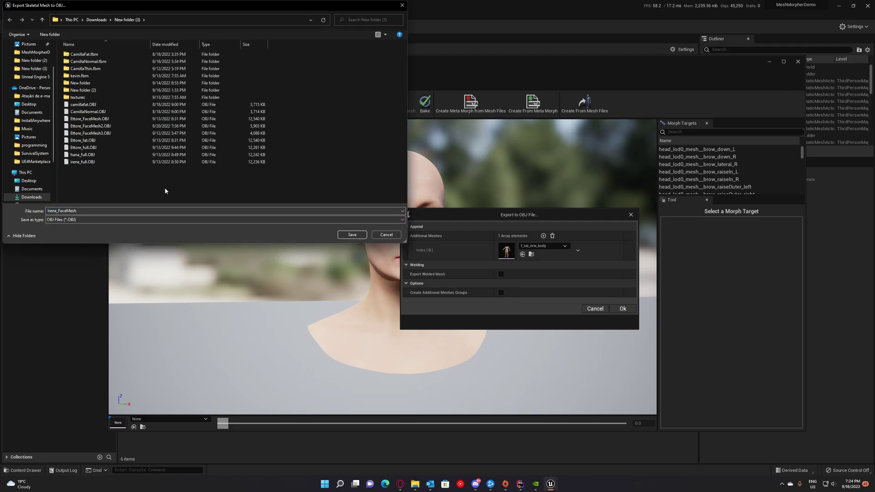
right_click(116, 180)
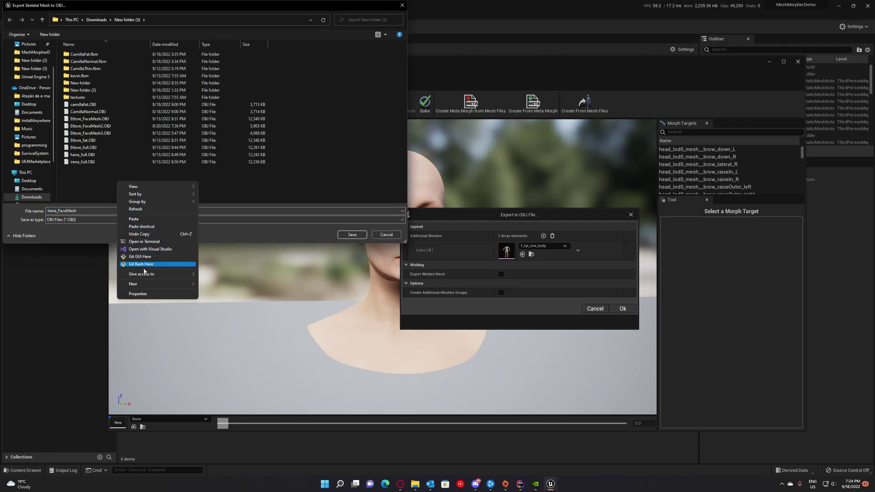
mouse_move(155, 284)
left_click(228, 285)
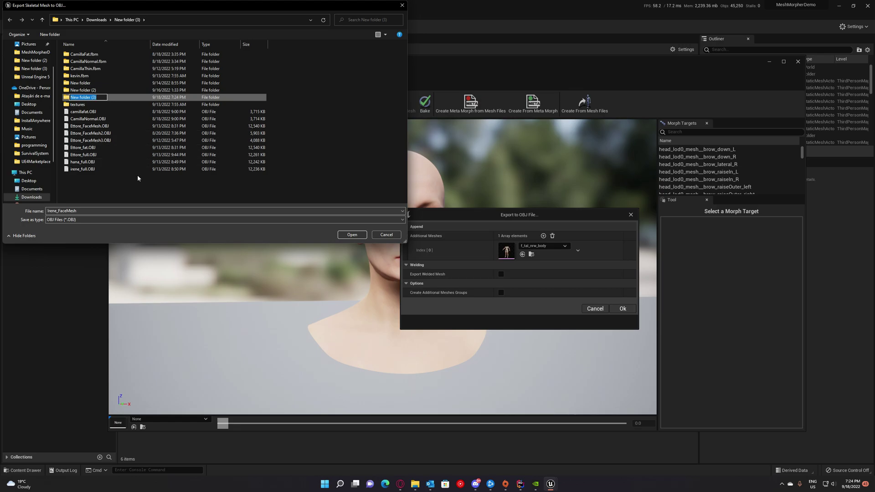
double_click(90, 100)
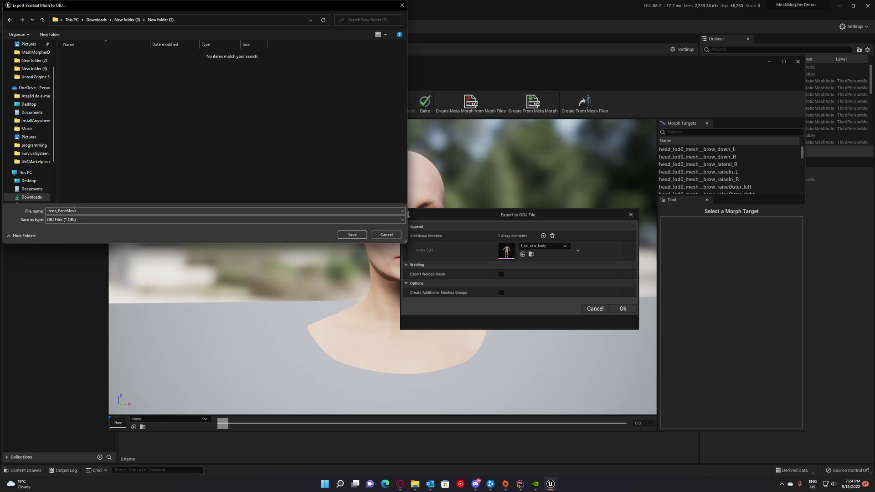
- Save the export as Irene_FullBody in OBJ format and close the export settings
key("BackSpace")
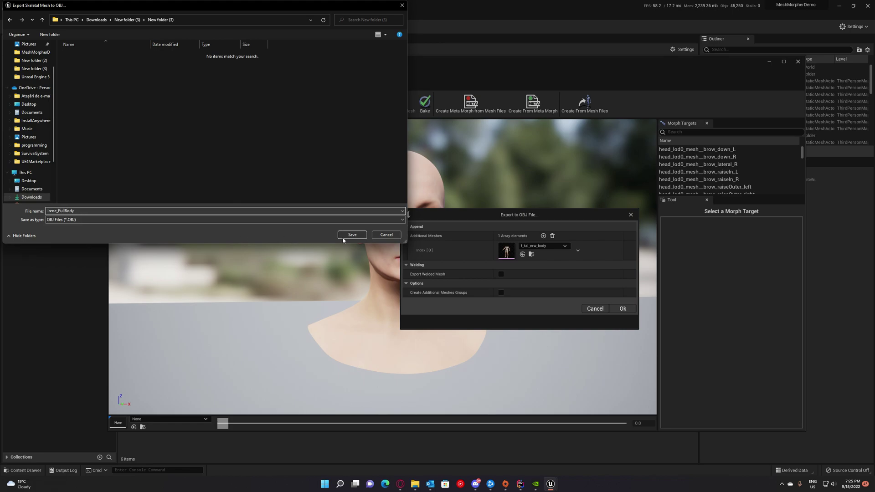
left_click(356, 237)
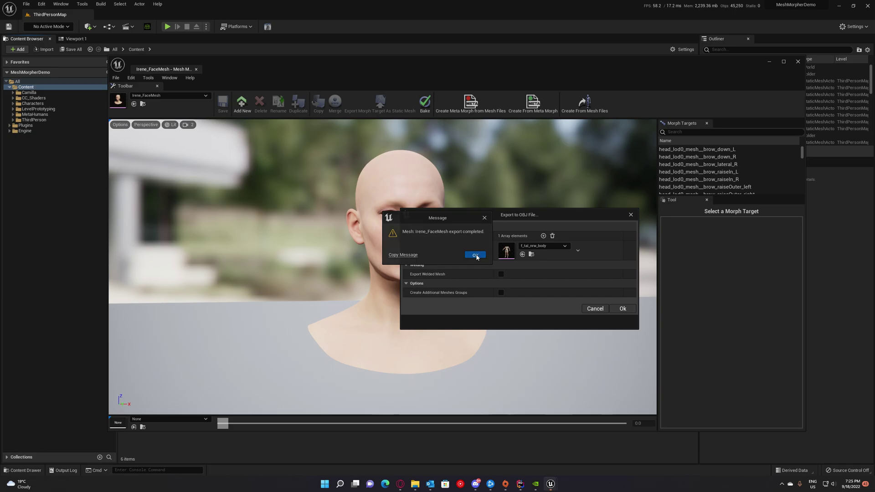
left_click(475, 255)
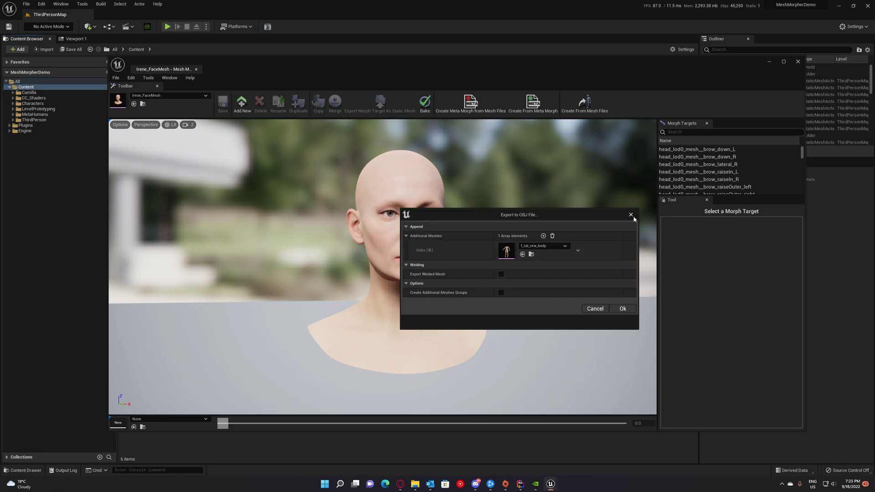
left_click(632, 215)
- Load the HanaFat_FaceMesh skeletal mesh in the Mesh Morpher
left_click(184, 97)
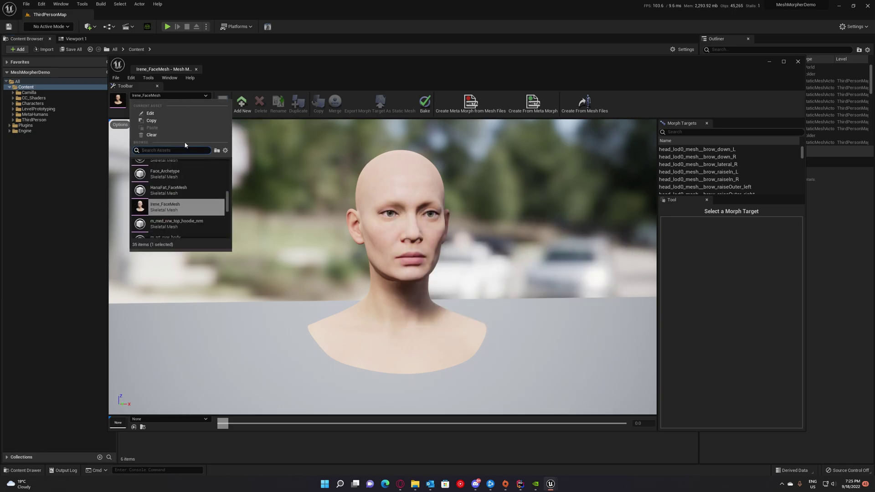
type("hana")
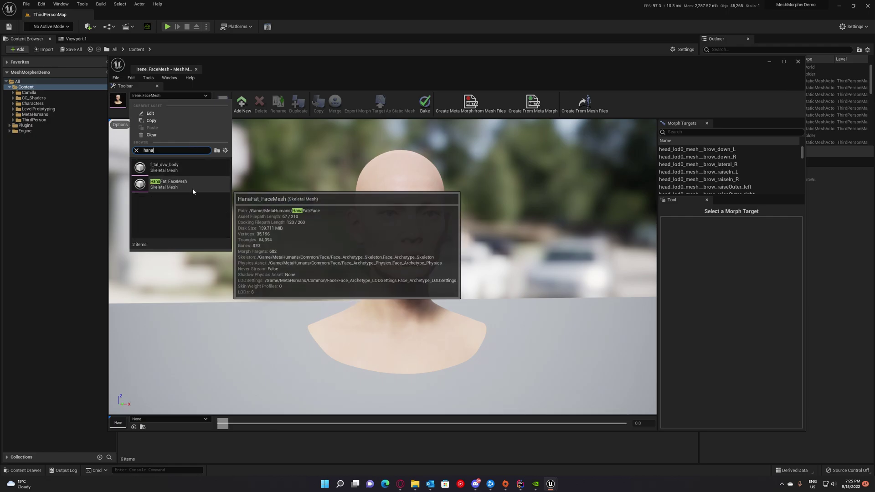
left_click(193, 189)
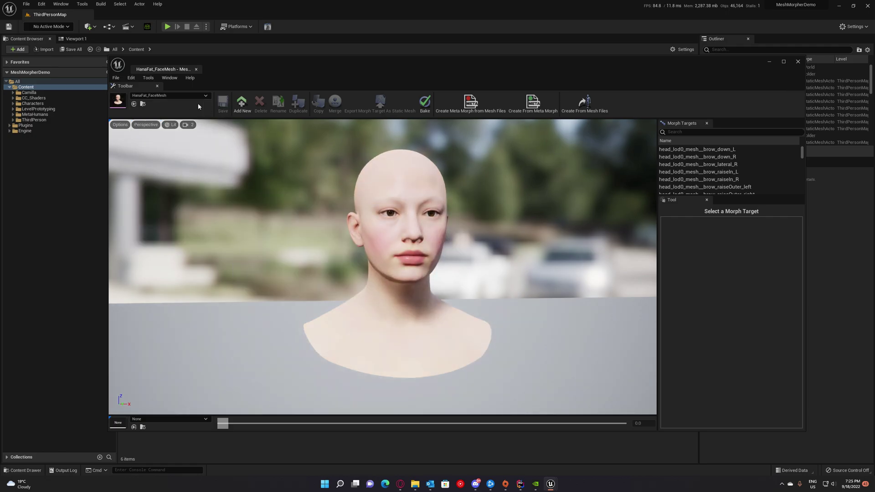
- Start exporting the HanaFat face mesh as OBJ and append f_tal_ovw_body as an additional mesh
left_click(147, 78)
mouse_move(173, 146)
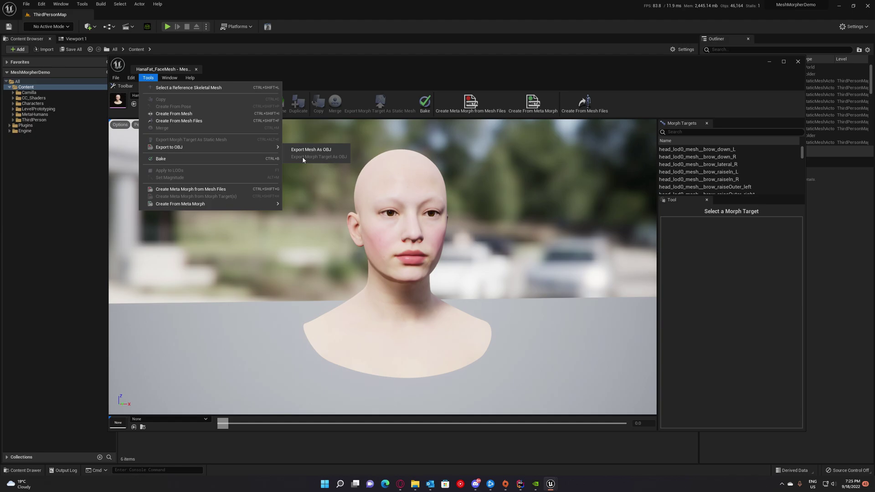
left_click(300, 149)
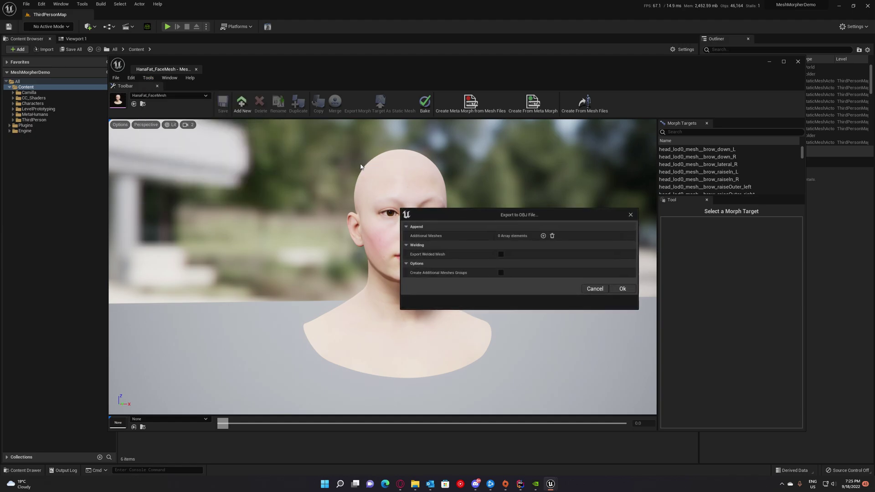
left_click(543, 236)
left_click(542, 246)
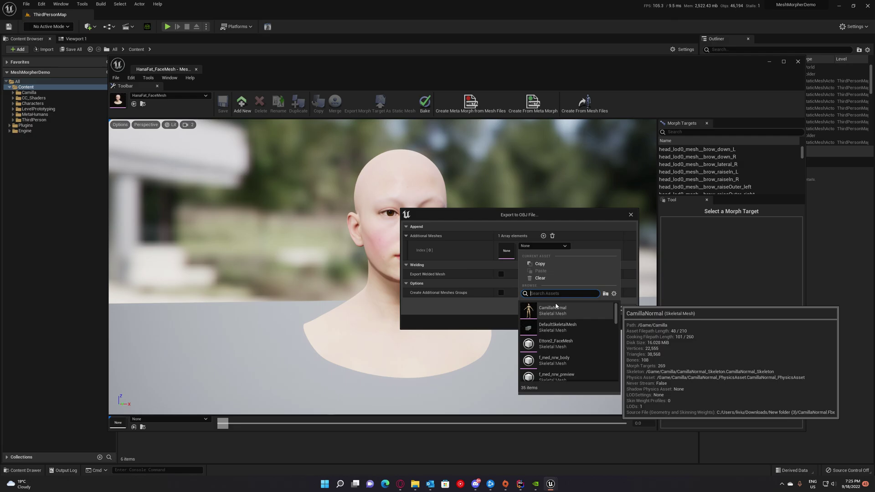
type("f_tal")
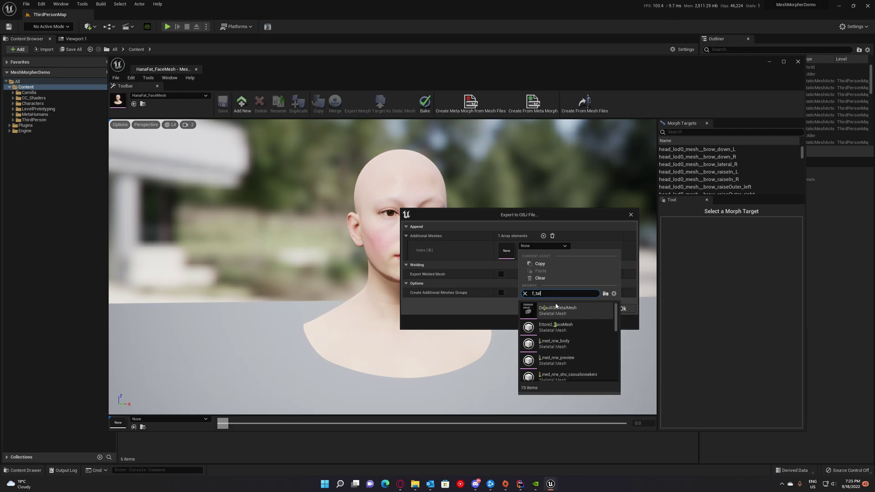
type("_ov")
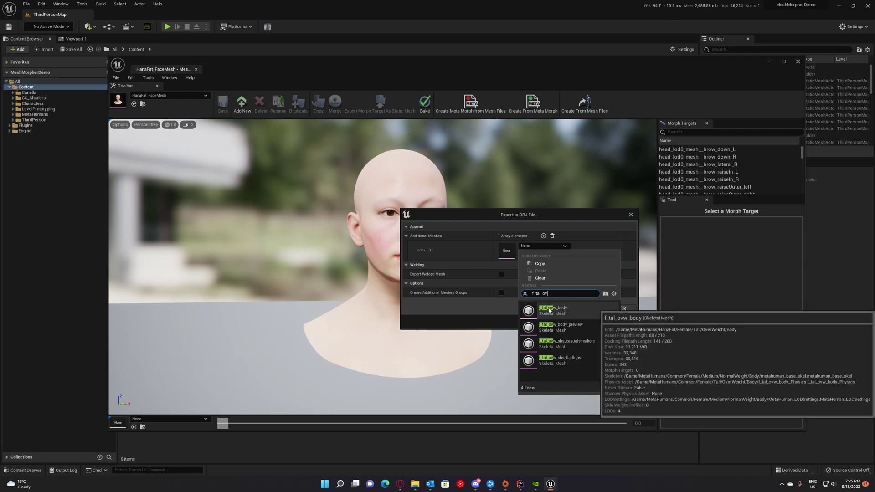
left_click(549, 308)
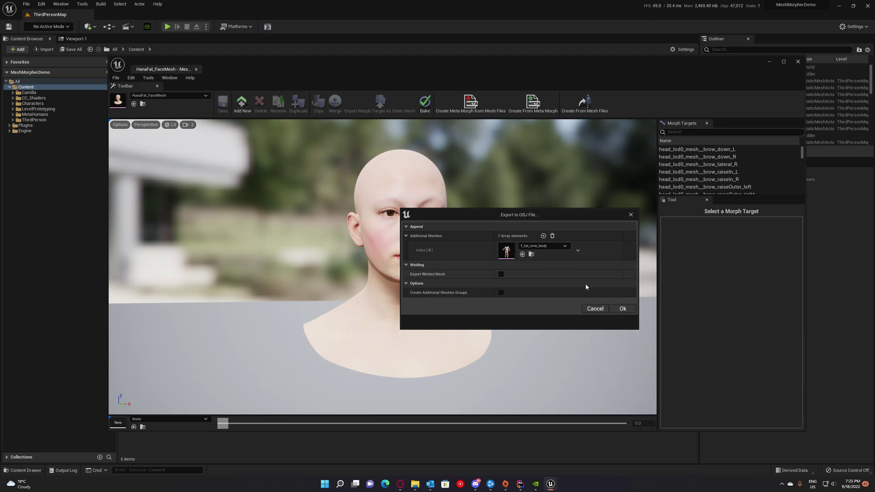
- Save the export as HanaFat_FullBody in OBJ format in the same folder and close the export settings
left_click(622, 308)
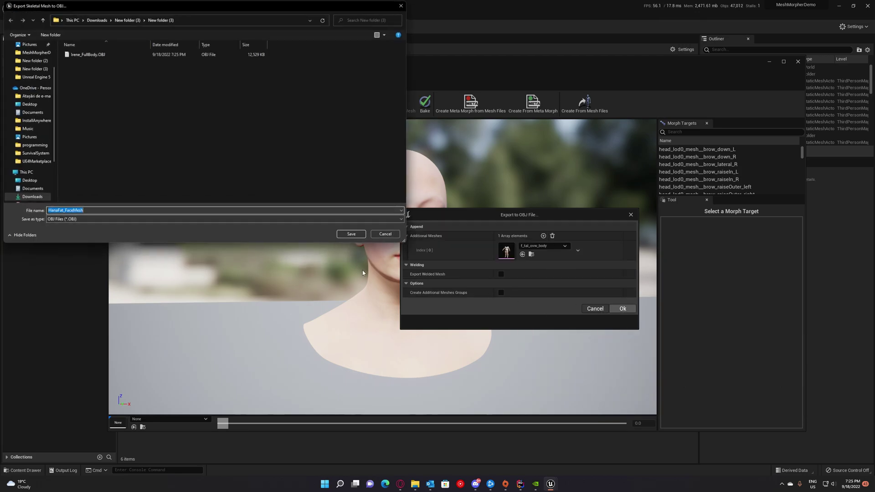
left_click(89, 212)
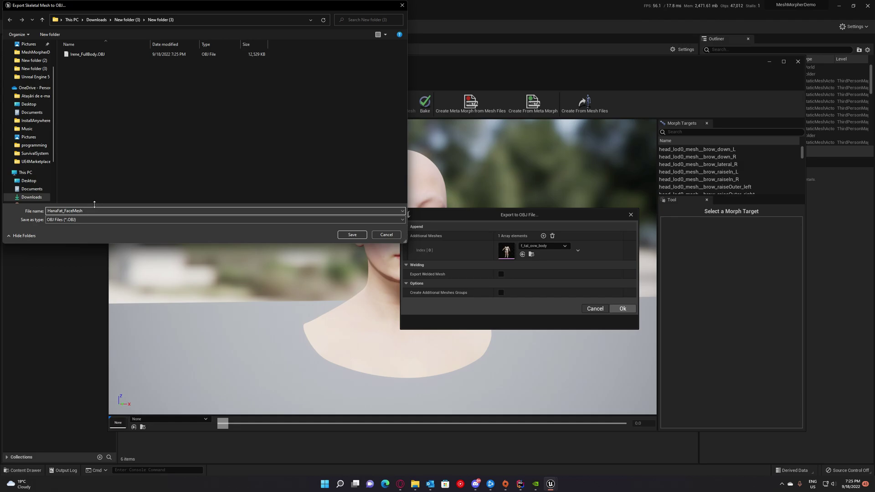
left_click_drag(81, 212, 64, 212)
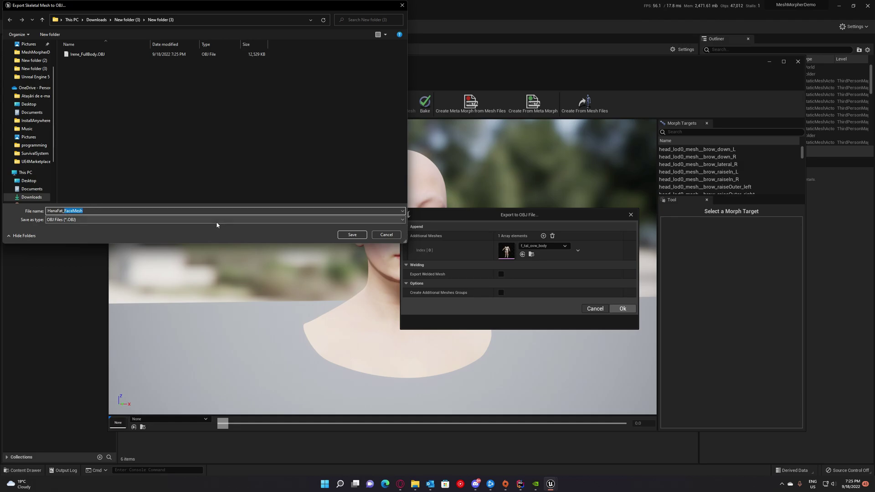
type("FullBody")
left_click(340, 237)
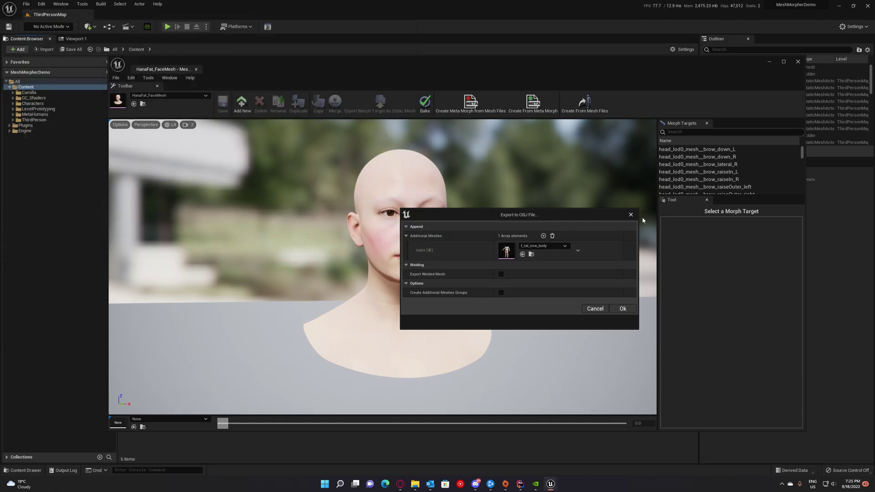
left_click(630, 215)
- Minimize the Mesh Morpher and create a folder named MetaFullBody in the project's Content folder
left_click(768, 61)
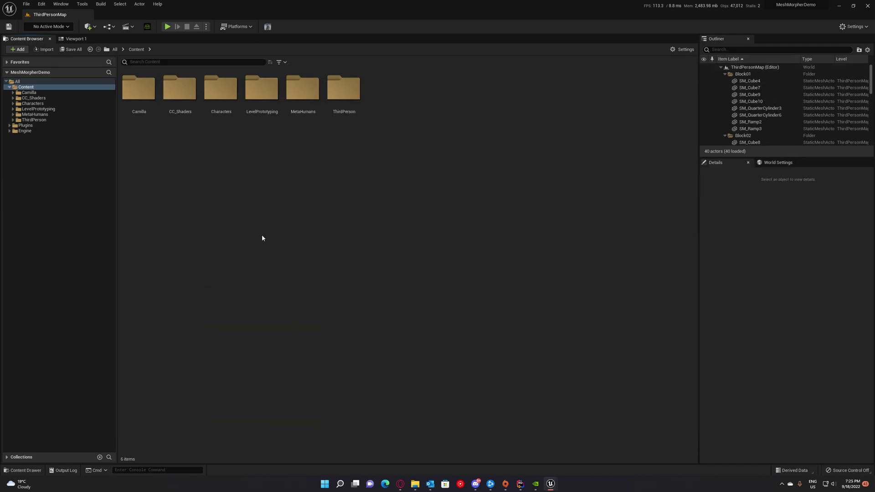
right_click(391, 103)
left_click(359, 141)
right_click(359, 142)
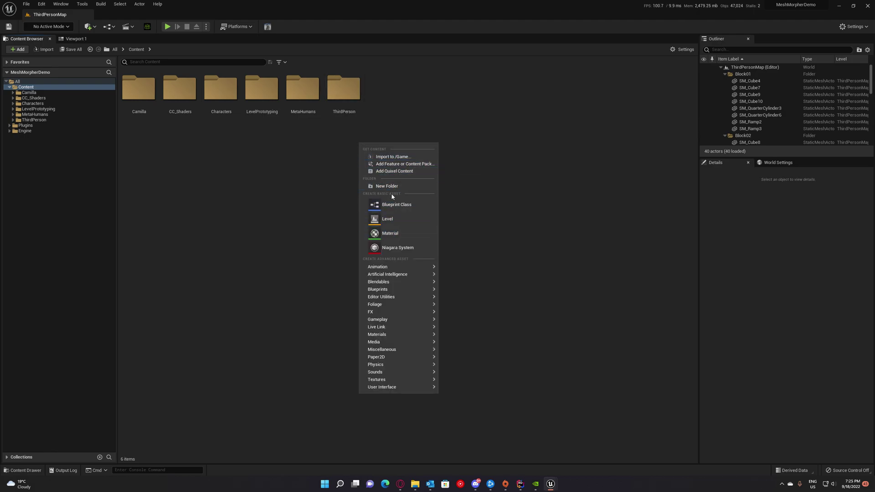
left_click(390, 187)
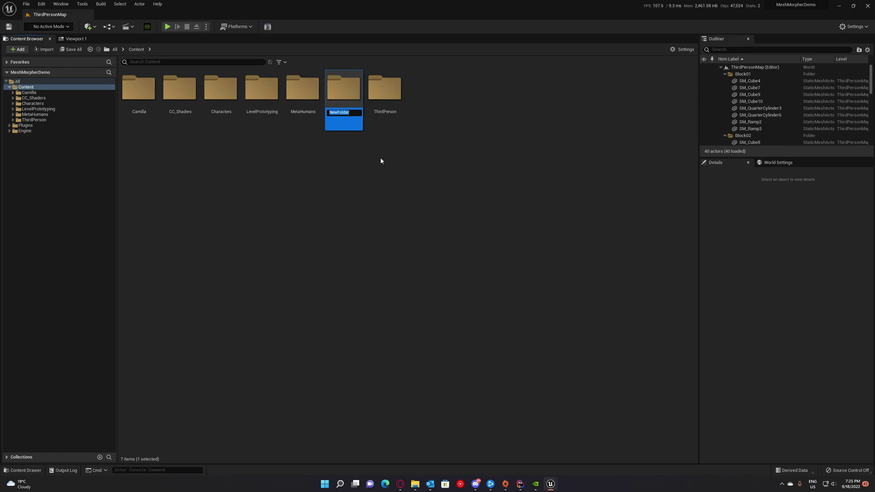
type("MetaFullBody")
key("Return")
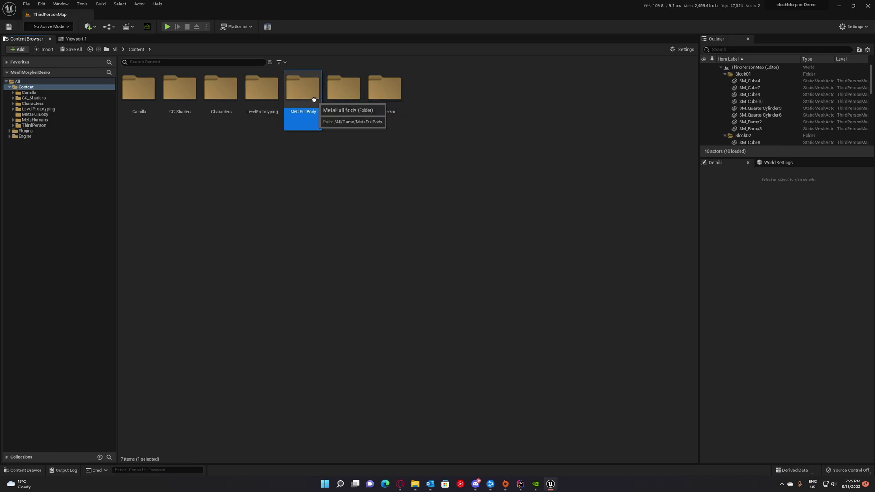
- Open the MetaFullBody folder and start importing HanaFat_FullBody.OBJ and Irene_FullBody.OBJ into it
double_click(314, 100)
right_click(261, 135)
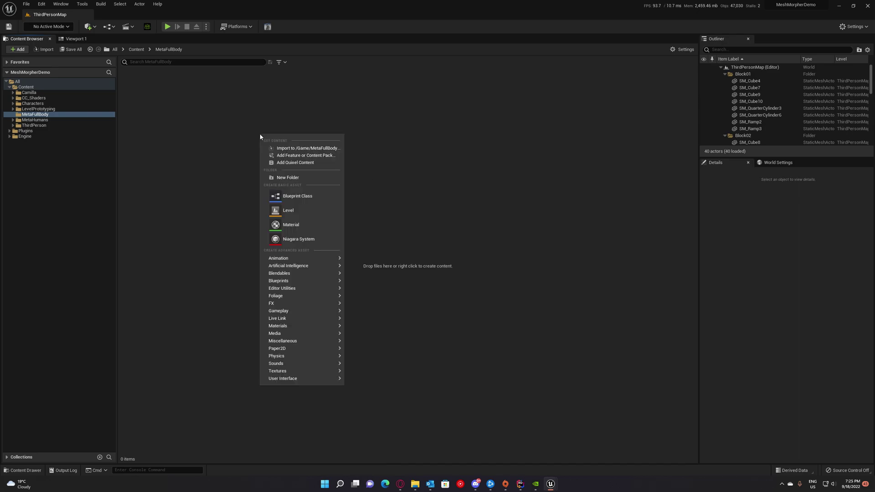
left_click(299, 149)
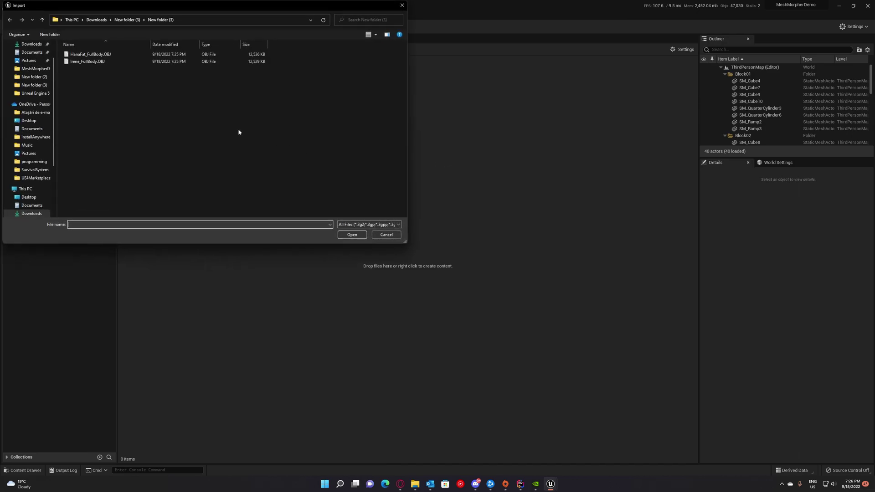
left_click(105, 54)
left_click(103, 62, "shift")
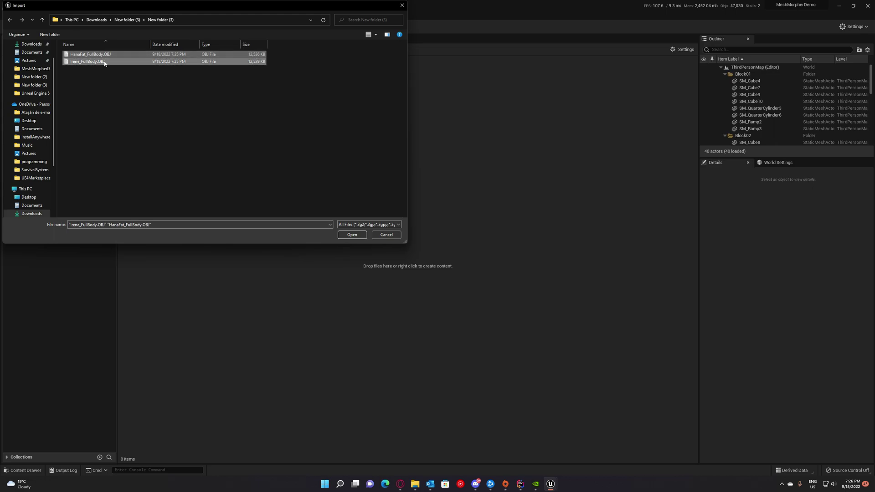
left_click(352, 235)
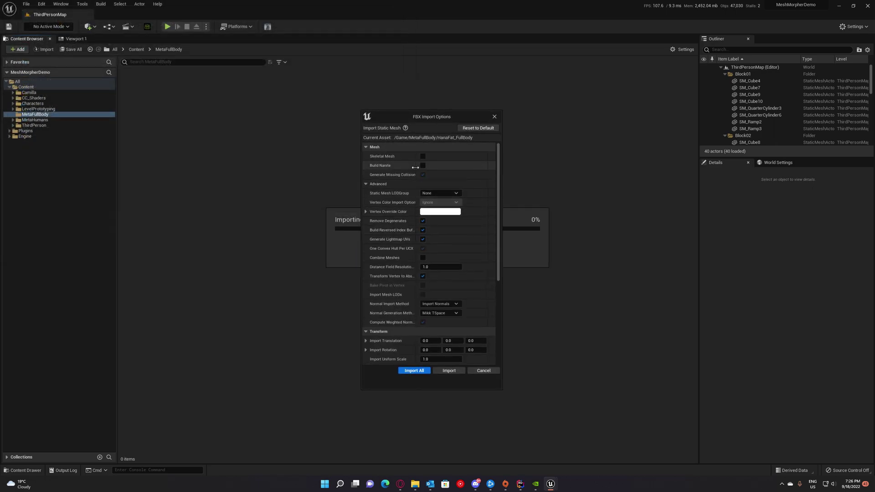
- Set the import type to Skeletal Mesh, import all selected OBJ files and close the message log
left_click(422, 155)
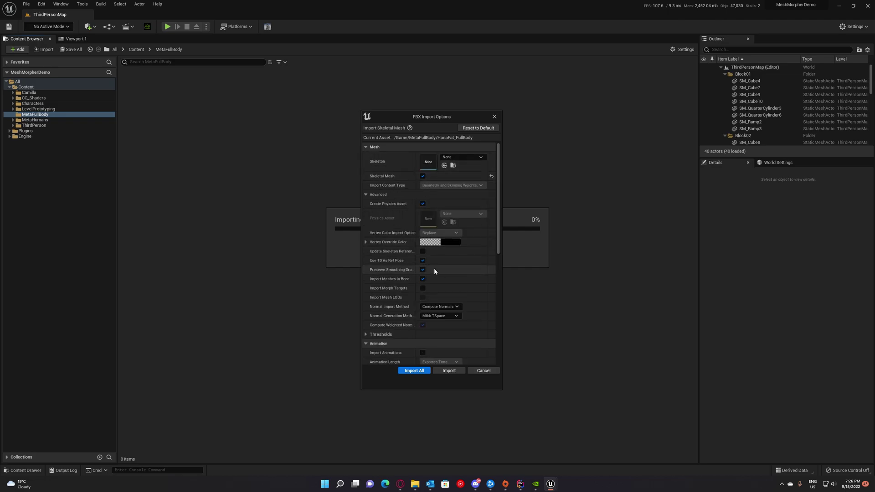
scroll(442, 233, "down", 5)
scroll(446, 245, "down", 1)
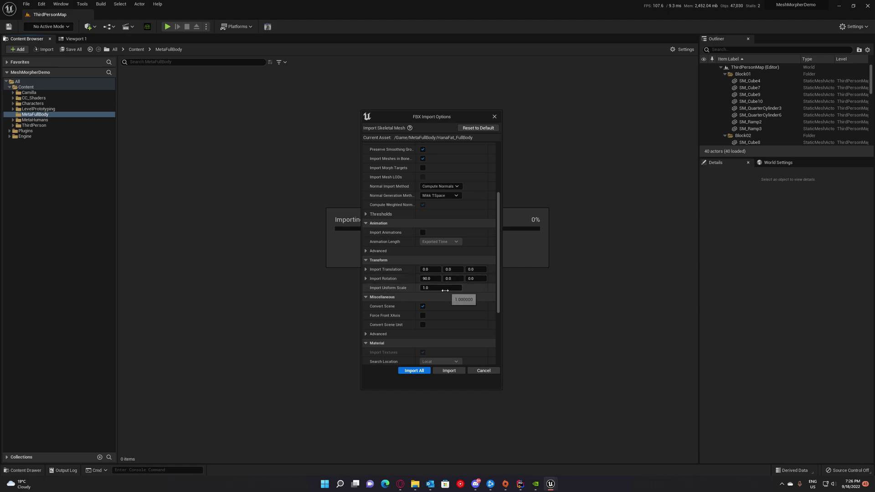
left_click(414, 370)
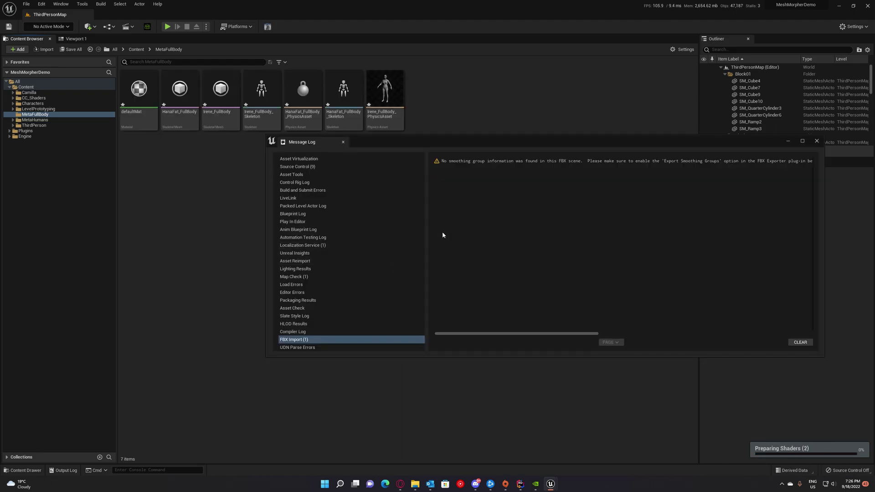
left_click(816, 141)
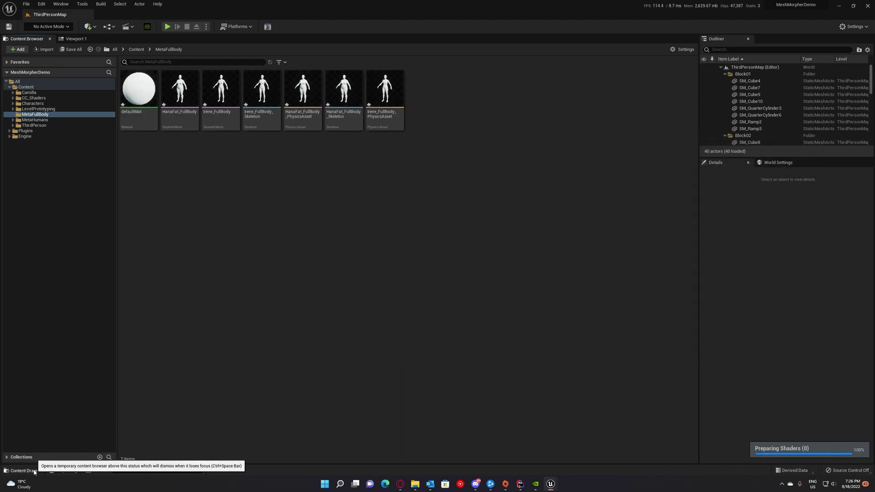
- Save all newly imported assets in the MetaFullBody folder
left_click(17, 470)
left_click(77, 314)
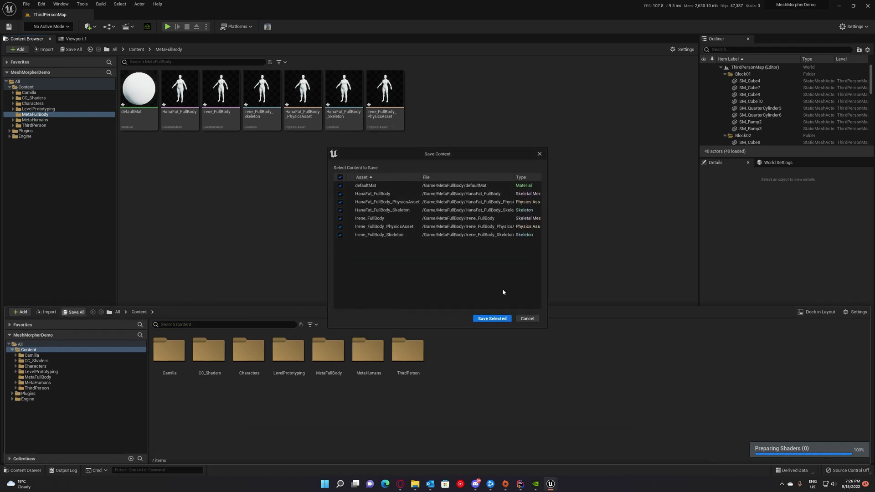
left_click(482, 315)
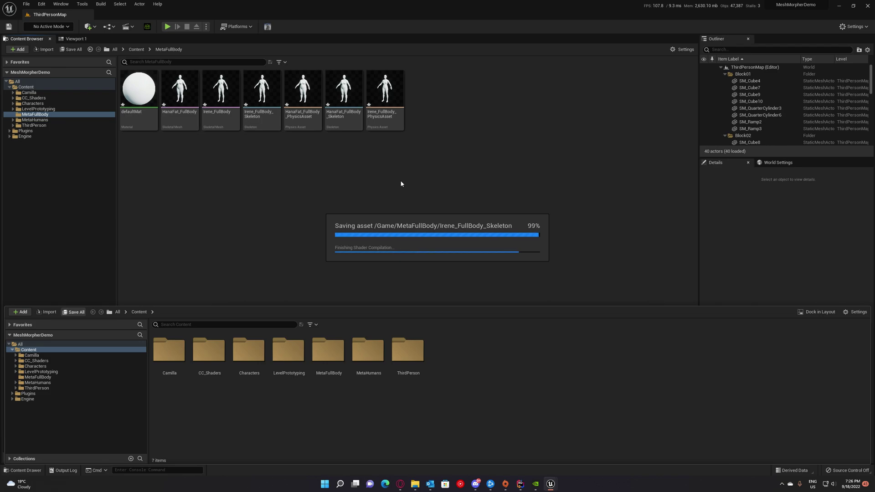
- Load the Irene_FullBody skeletal mesh in the Mesh Morpher and maximize its window
left_click(223, 120)
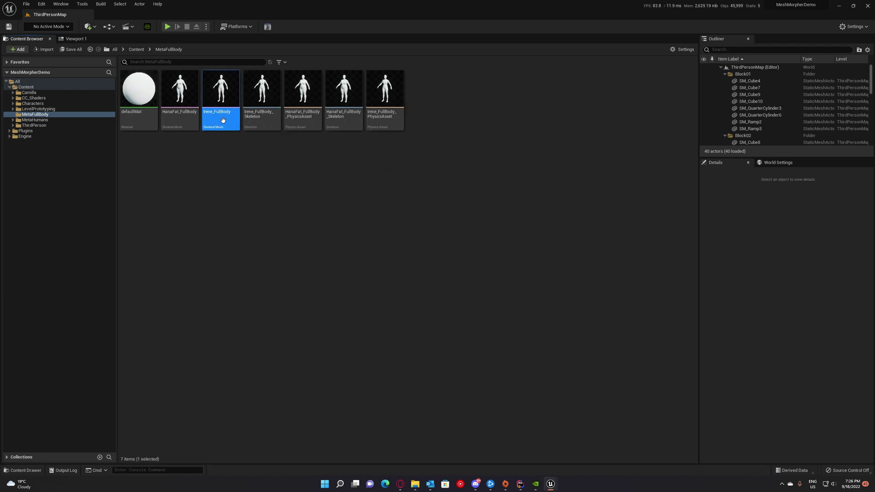
left_click(267, 26)
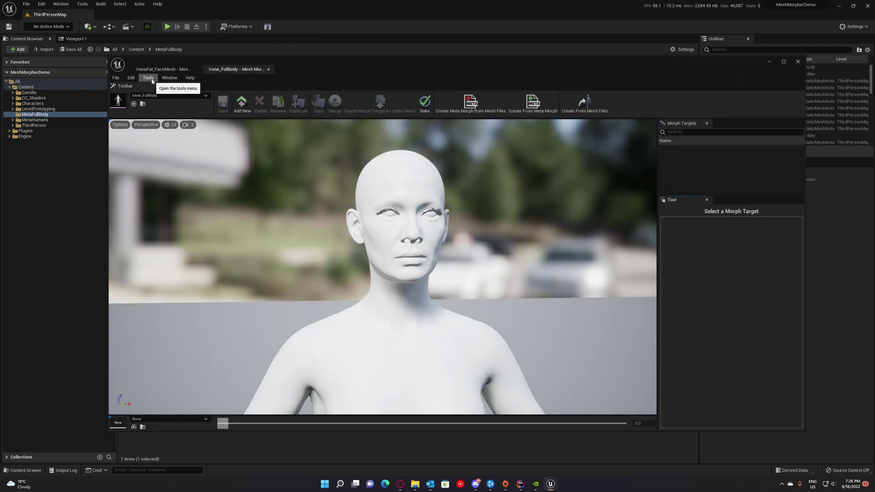
double_click(313, 59)
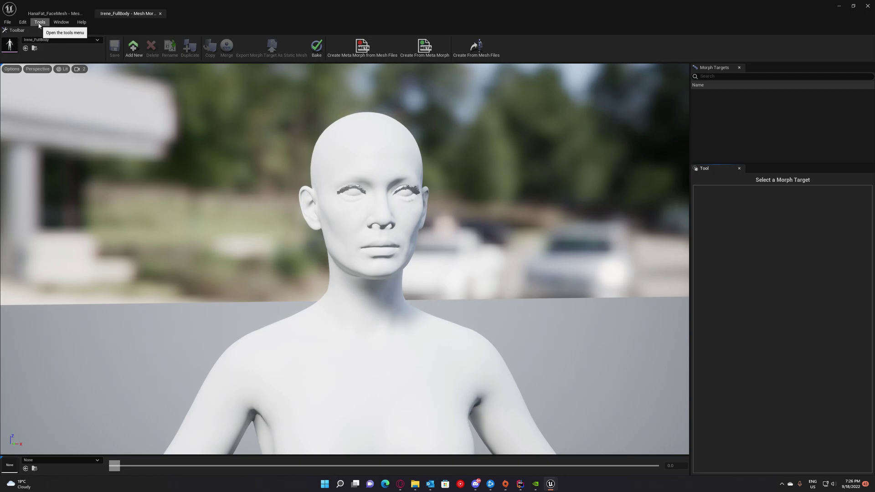
- Start creating a morph target from a mesh and set HanaFat_FullBody as the source mesh
left_click(40, 22)
left_click(65, 58)
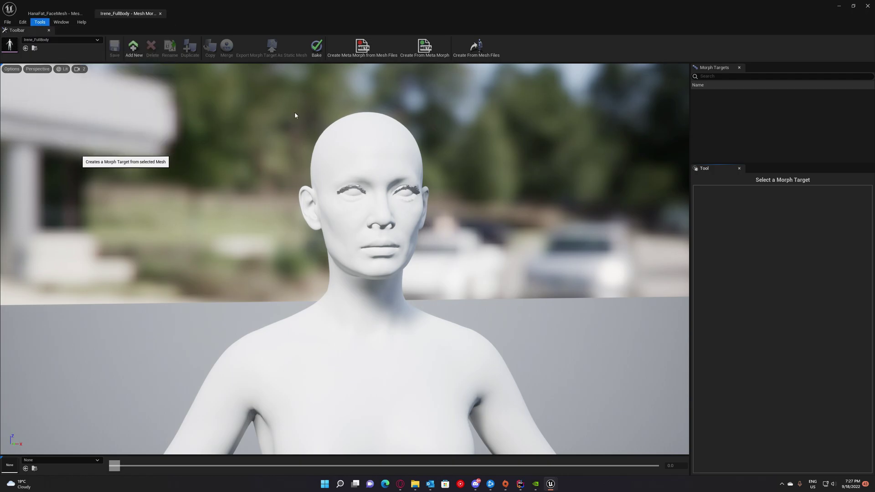
double_click(397, 170)
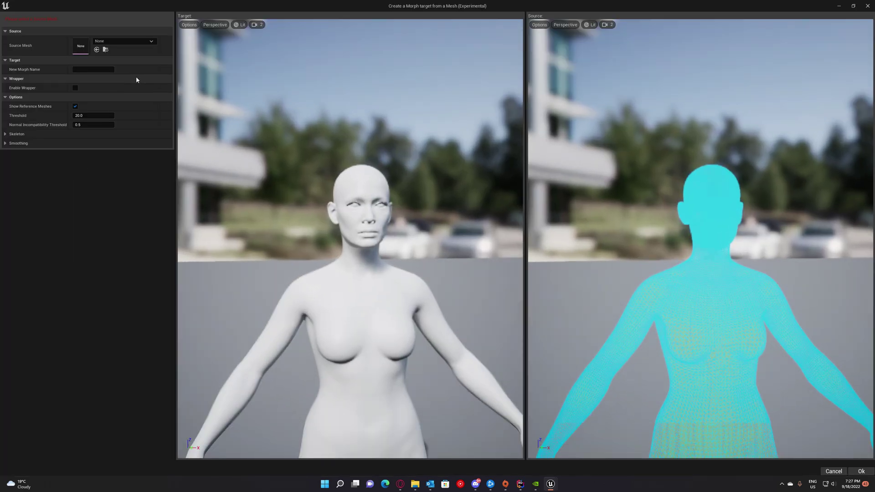
left_click(131, 41)
type("hana")
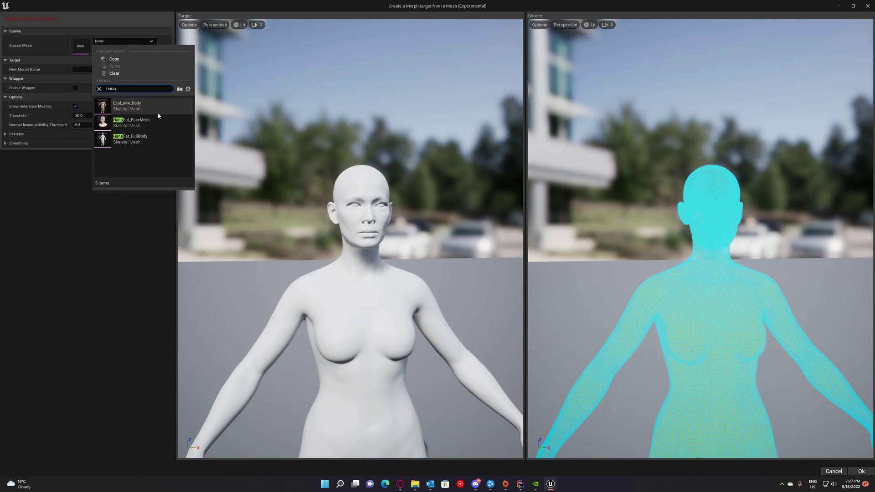
left_click(143, 145)
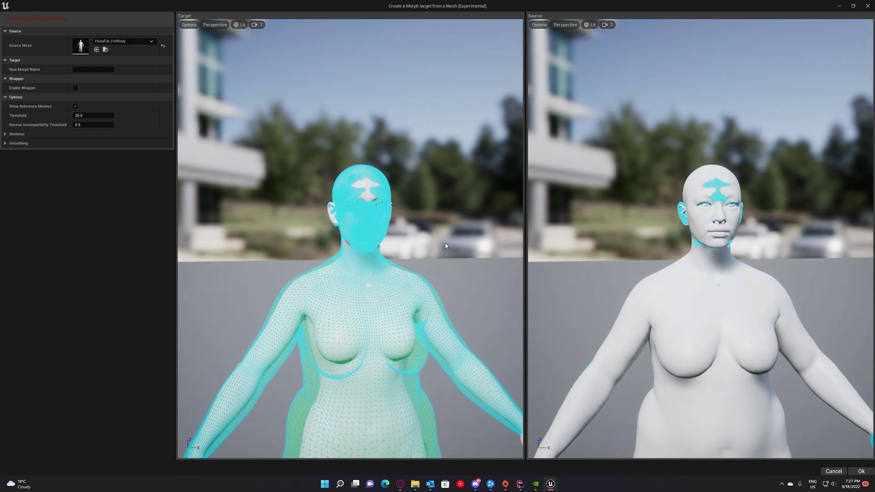
- Enable the wrapper, accept its disclaimer and name the new morph HanaFat
scroll(395, 292, "down", 3)
right_click_drag(412, 292, 406, 271)
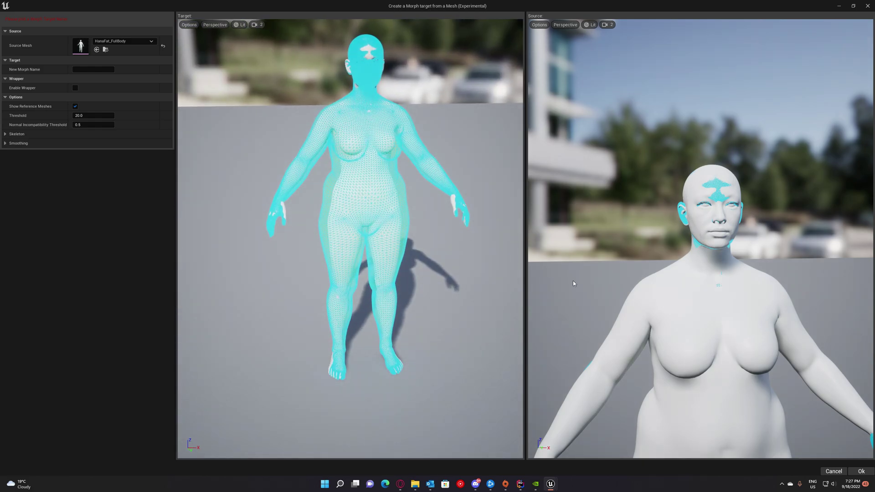
scroll(652, 308, "down", 2)
right_click_drag(653, 309, 533, 319)
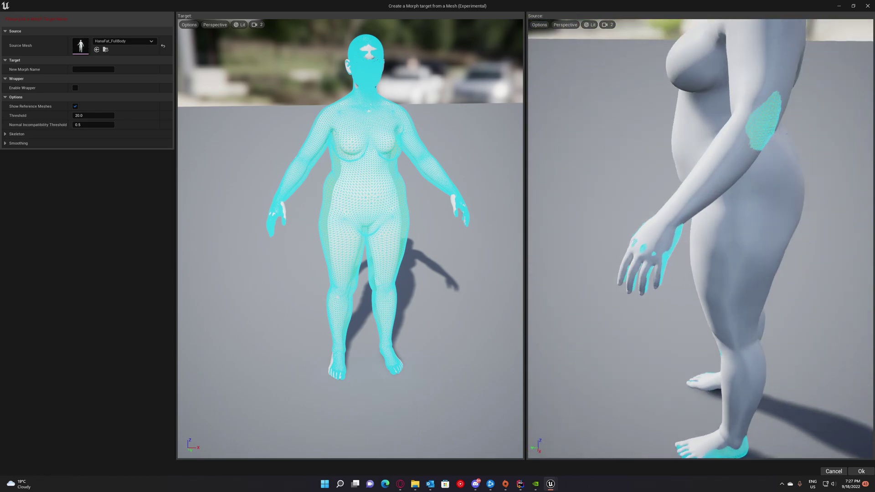
right_click_drag(700, 239, 653, 309)
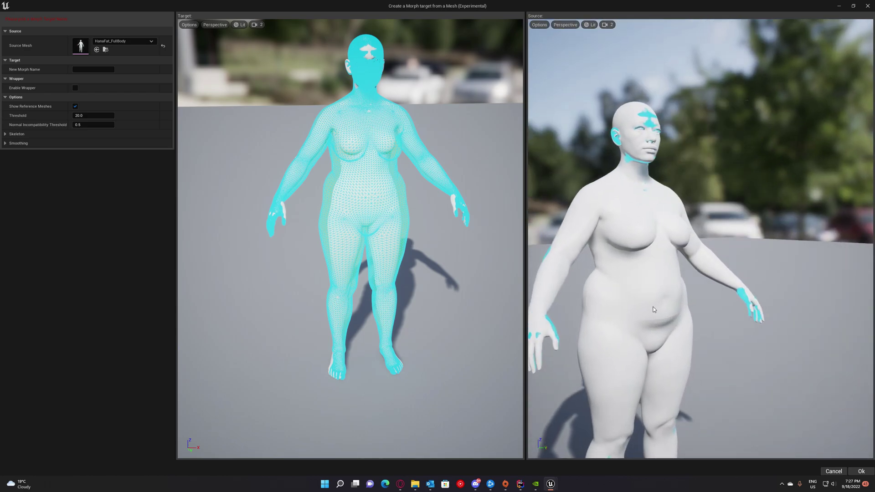
left_click(76, 88)
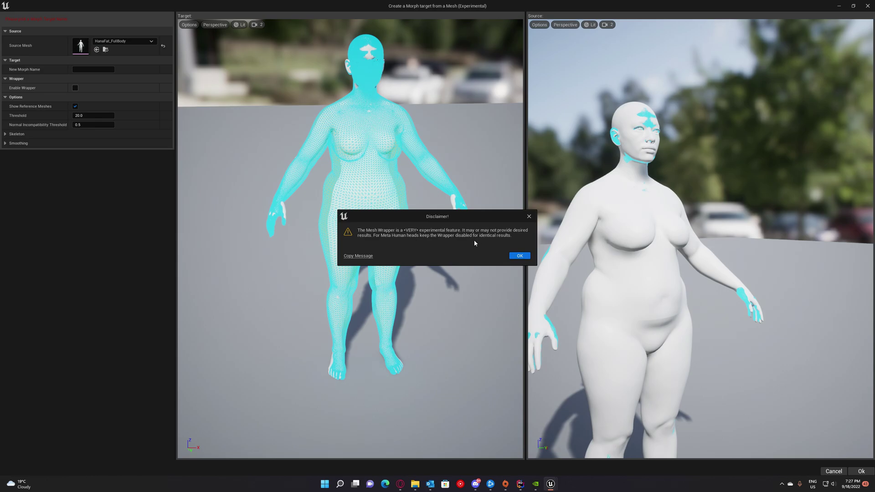
left_click_drag(446, 216, 419, 238)
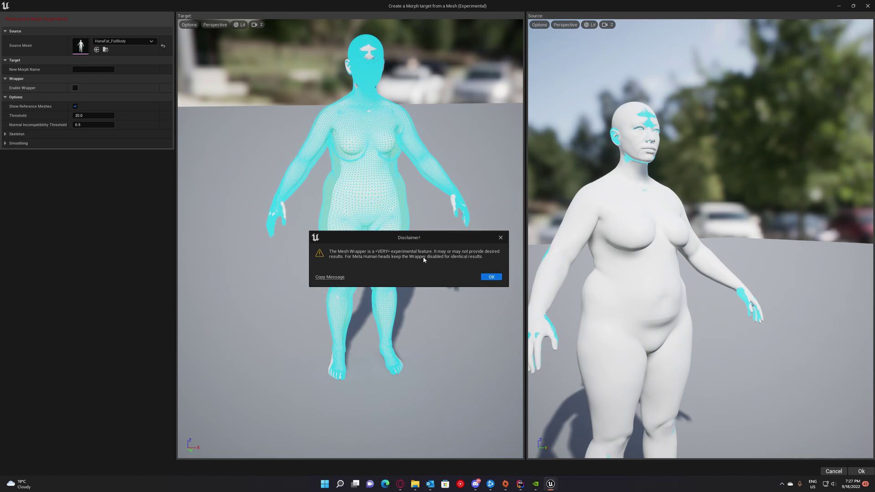
left_click(491, 277)
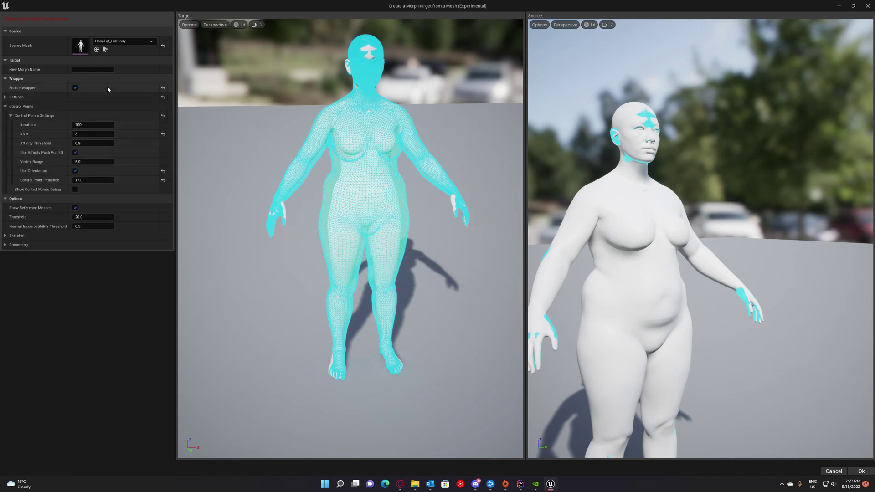
left_click(87, 69)
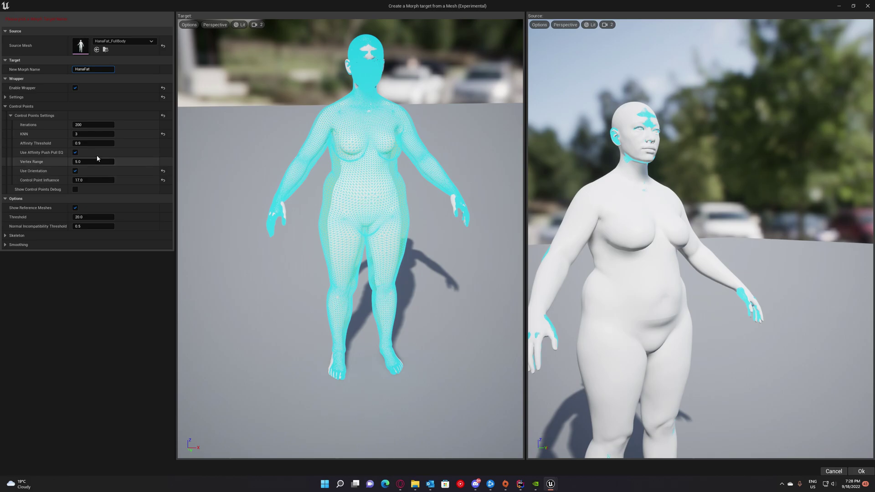
- Reset the wrapper settings and the control points settings to their defaults
left_click(10, 99)
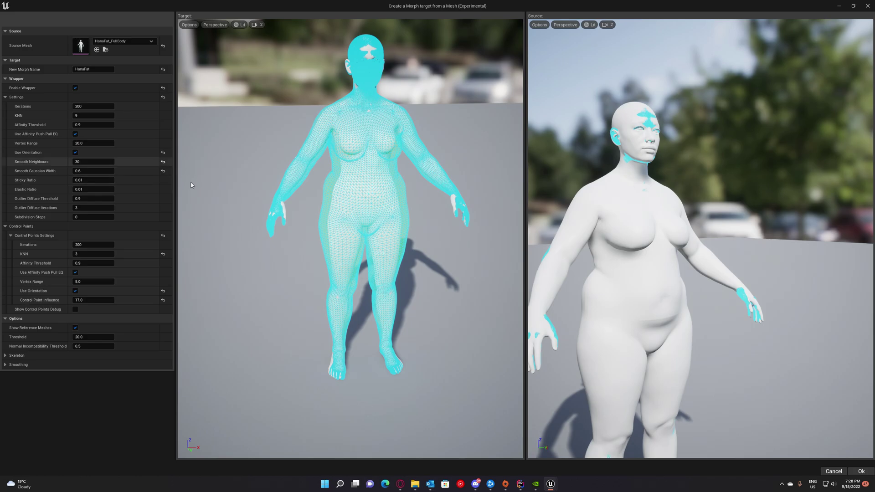
left_click(163, 97)
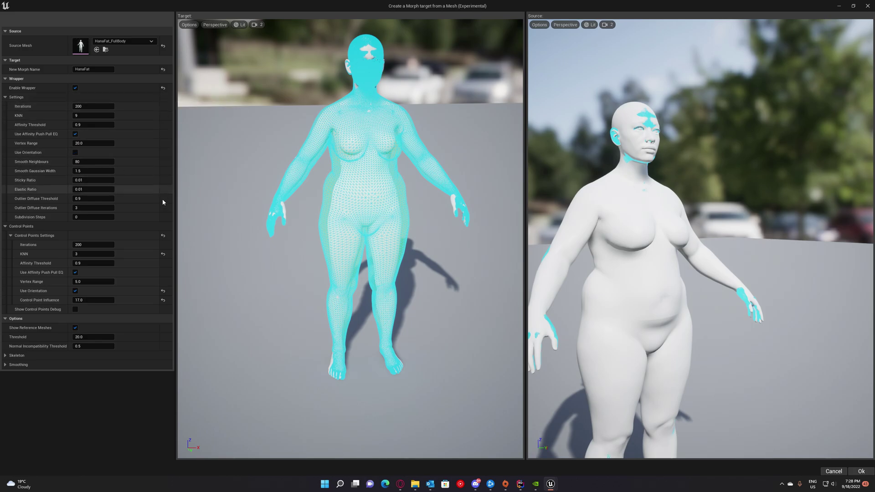
left_click(162, 236)
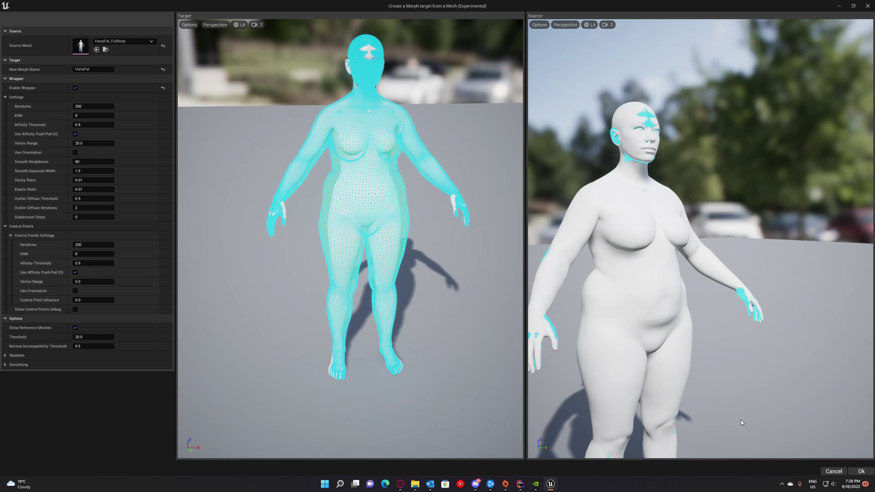
- Generate the HanaFat morph target on Irene_FullBody and close the creation window
left_click(859, 472)
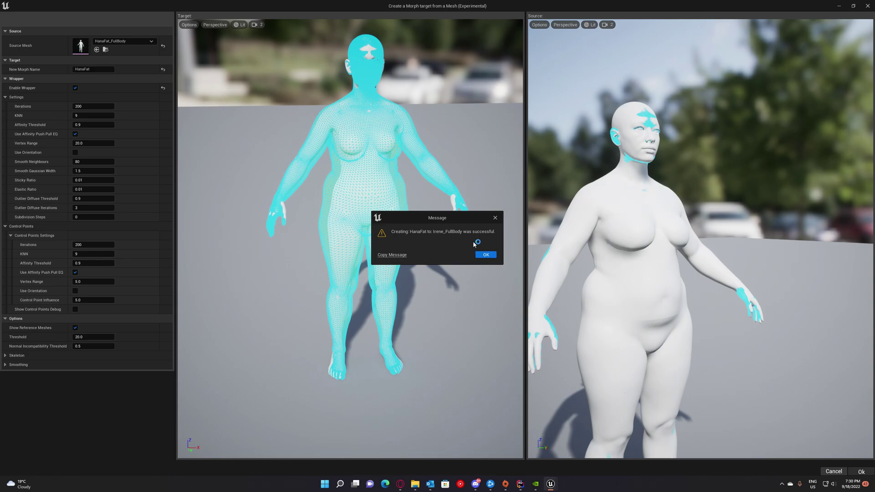
left_click(485, 255)
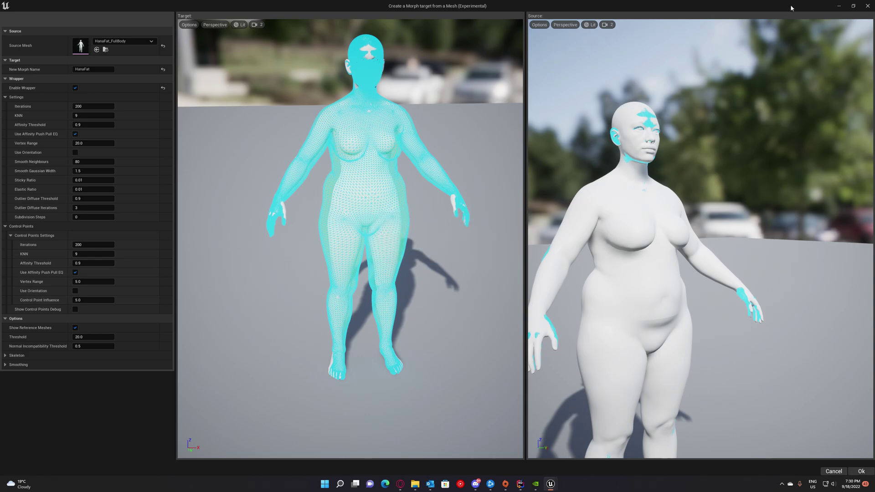
left_click(867, 6)
- Select the HanaFat morph target and view its effect on the Irene body
left_click(707, 97)
left_click(707, 96)
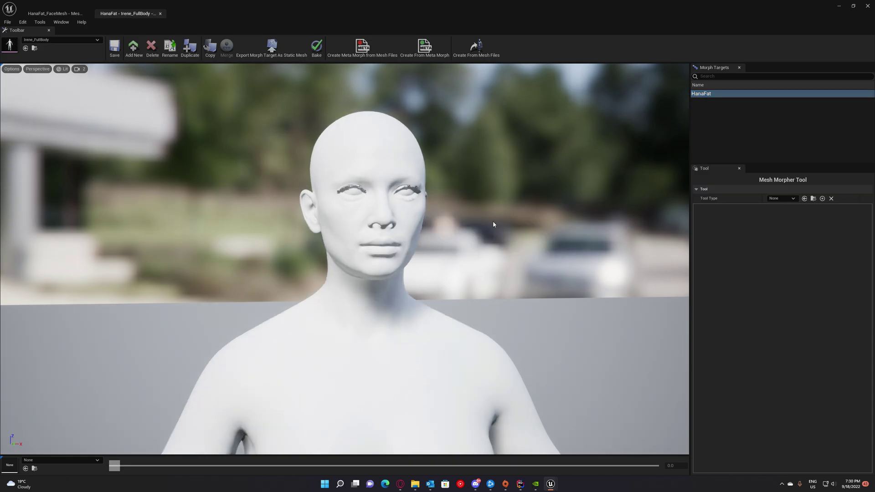
right_click_drag(493, 220, 407, 216)
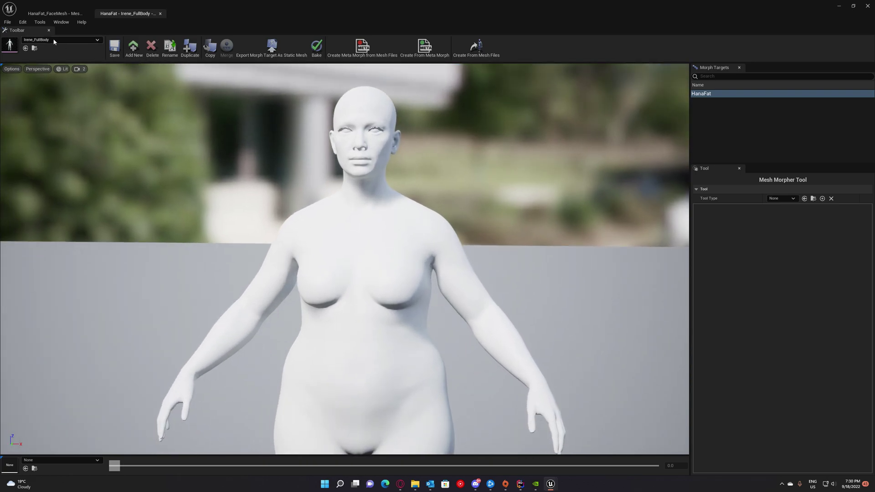
- Start copying the HanaFat morph target and add Irene_FaceMesh as the copy target
left_click(288, 51)
left_click(210, 48)
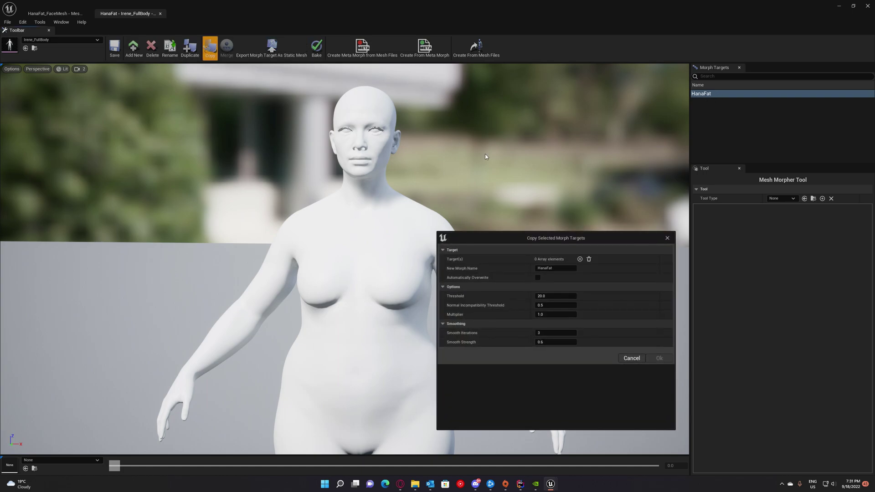
left_click(580, 259)
left_click(578, 269)
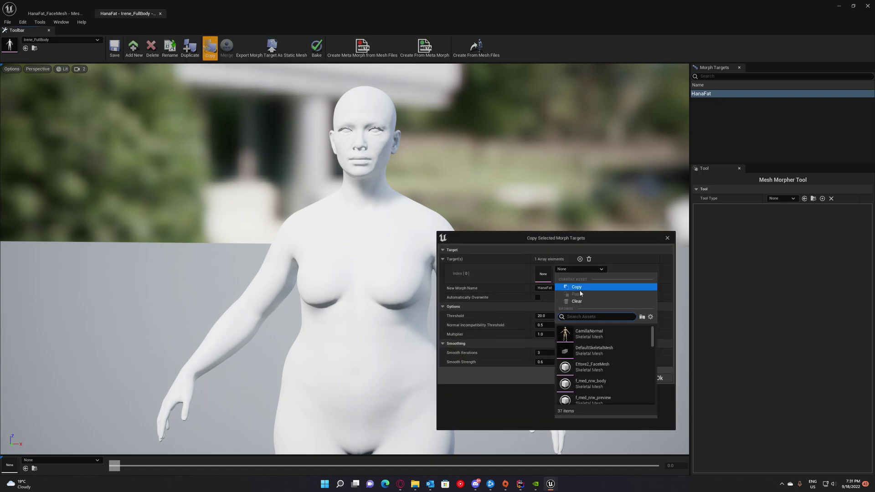
type("irene")
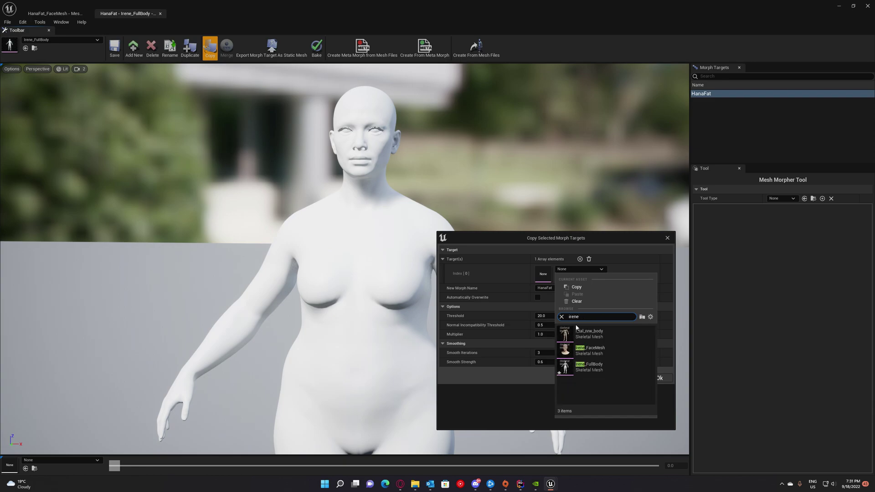
left_click(601, 354)
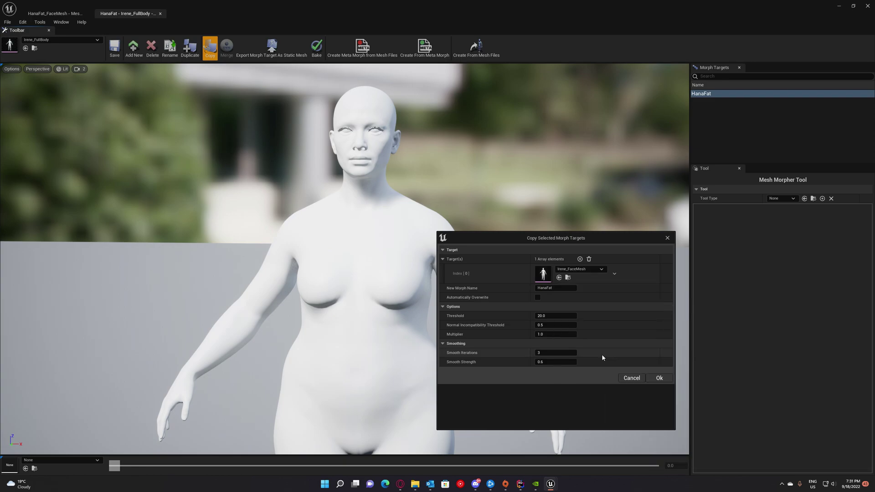
- Add f_tal_nrw_body as the second copy target for the HanaFat morph target
left_click(580, 259)
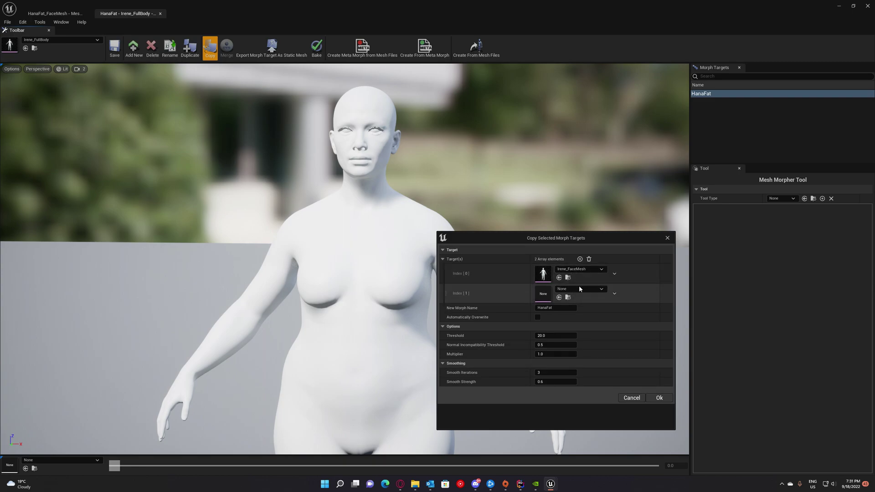
left_click(579, 288)
type("irene")
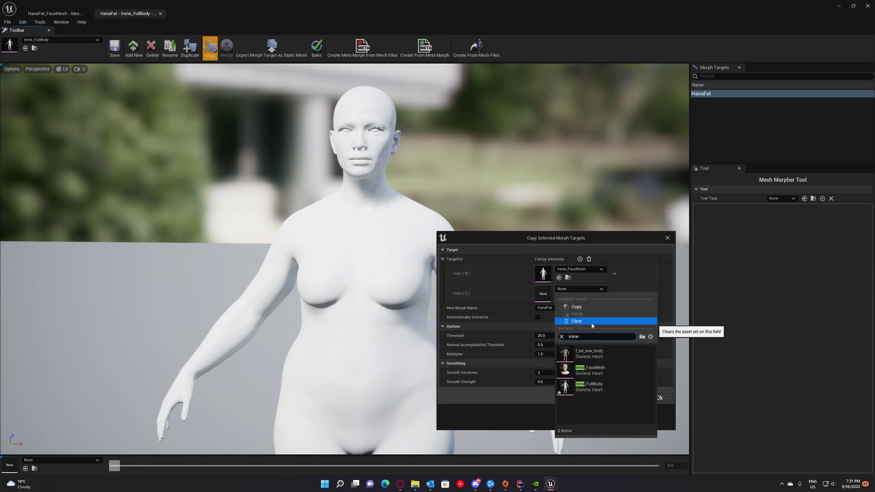
left_click(592, 354)
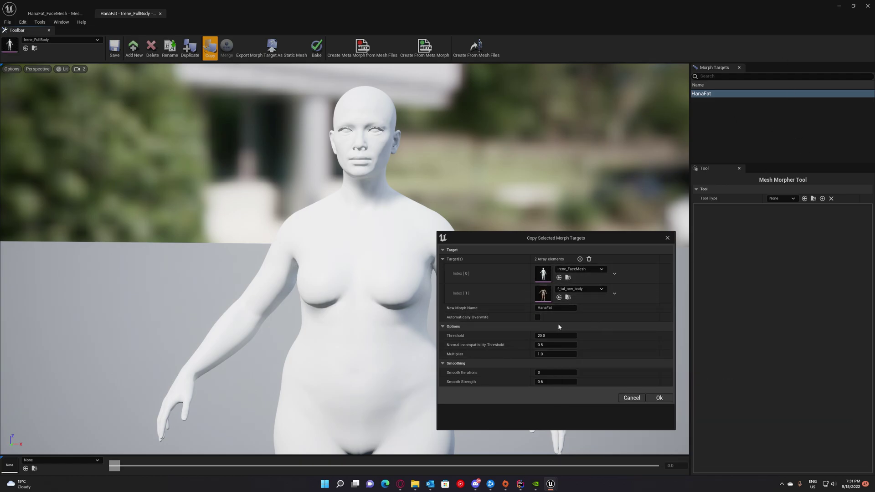
- Copy HanaFat to both targets with automatic overwrite enabled and smooth iterations set to 0, then close the copy window
left_click(538, 317)
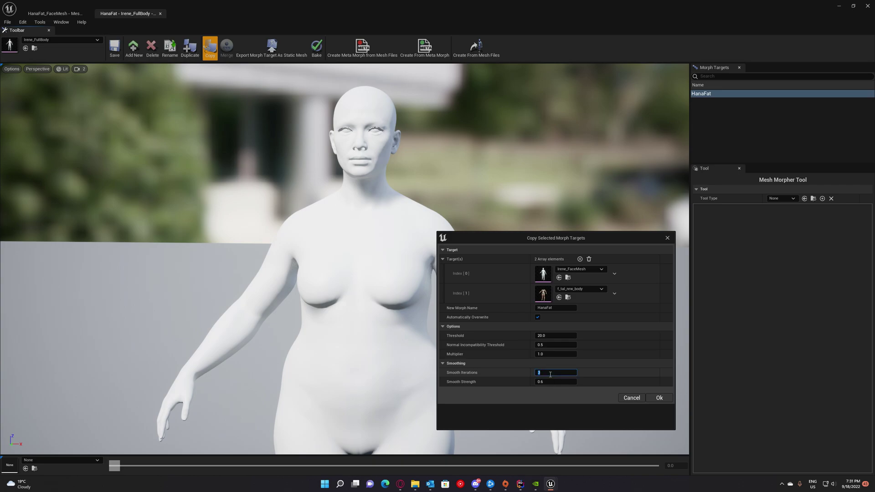
left_click(659, 399)
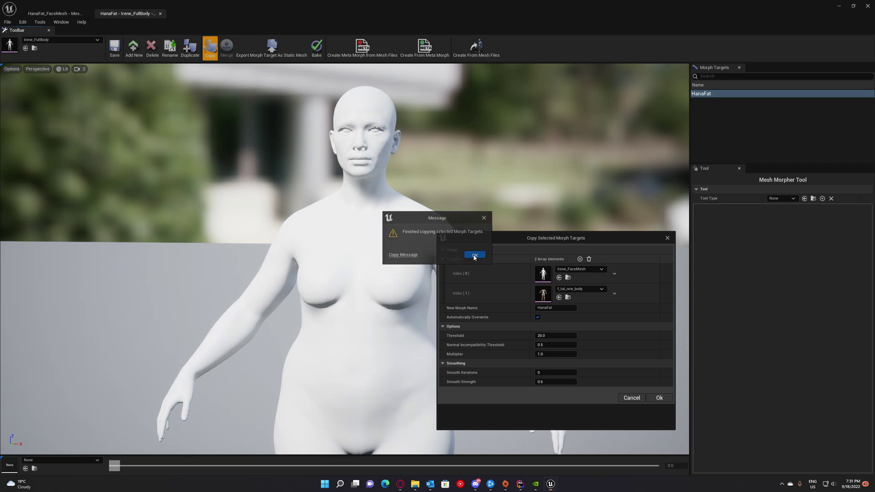
left_click(473, 253)
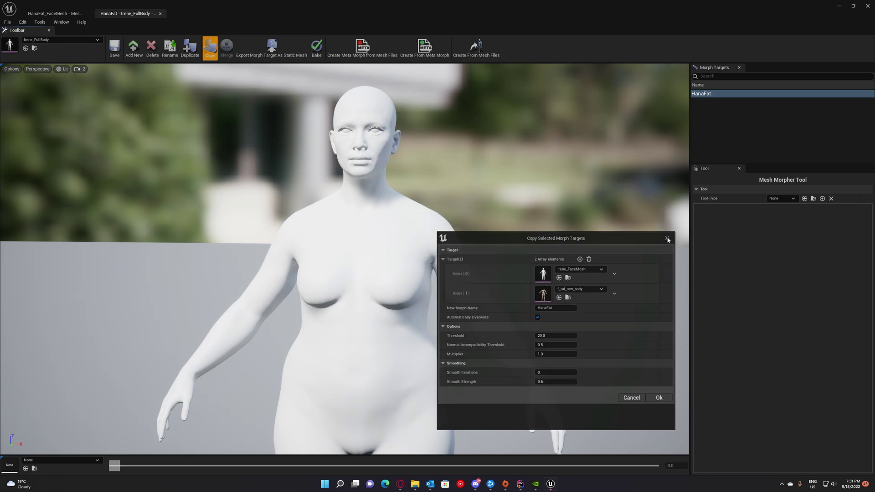
left_click(668, 238)
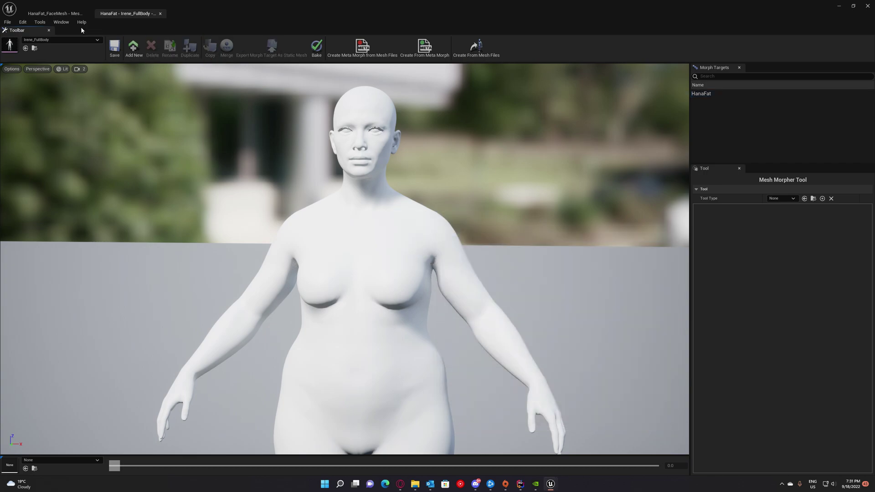
- Load Irene_FaceMesh into the morph editor and select its HanaFat morph target
left_click(44, 41)
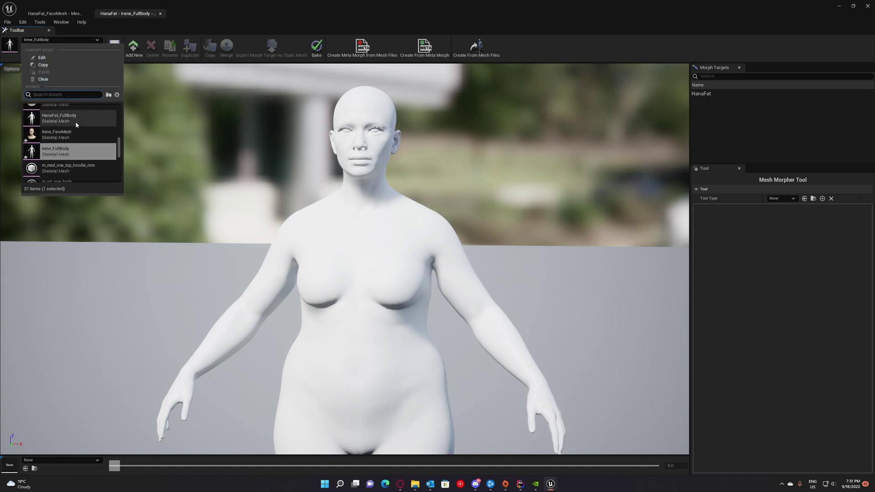
left_click(56, 134)
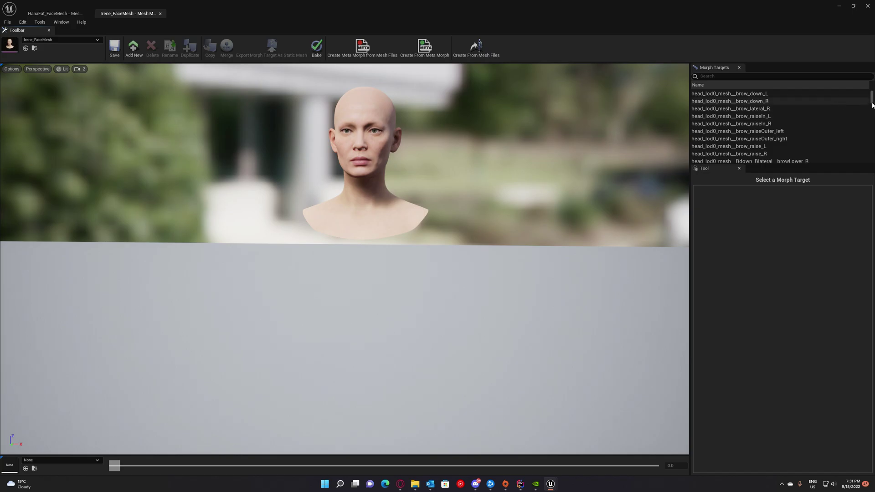
scroll(738, 136, "down", 15)
left_click(715, 159)
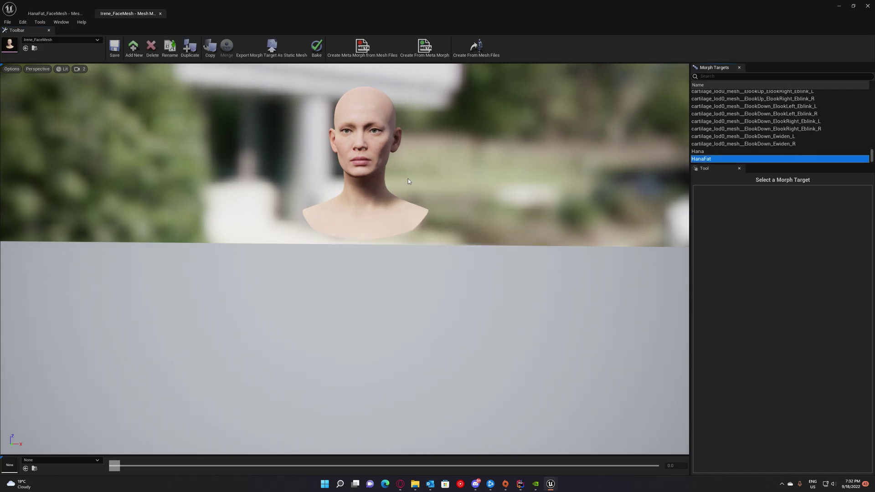
- Inspect the face's eye area up close and activate the Restore tool for HanaFat
right_click_drag(506, 198, 469, 201)
key("w")
left_click_drag(469, 201, 379, 213, "alt")
right_click_drag(379, 212, 533, 123)
scroll(524, 221, "up", 5)
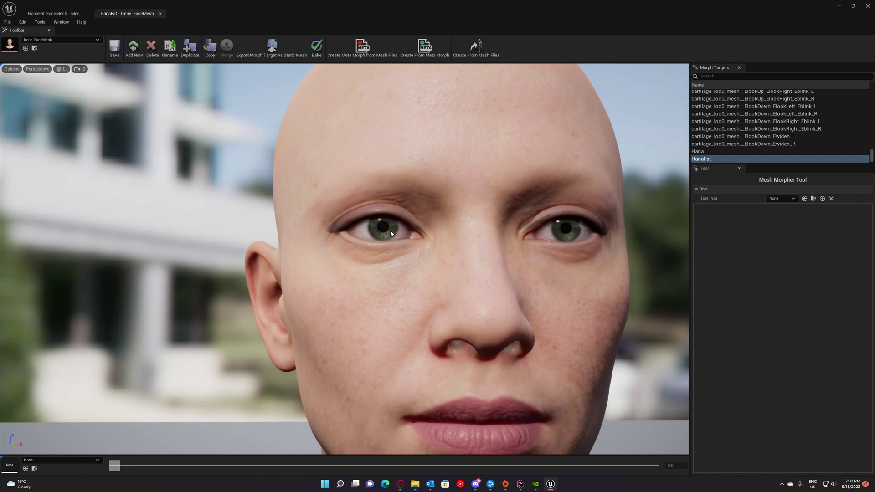
left_click(779, 198)
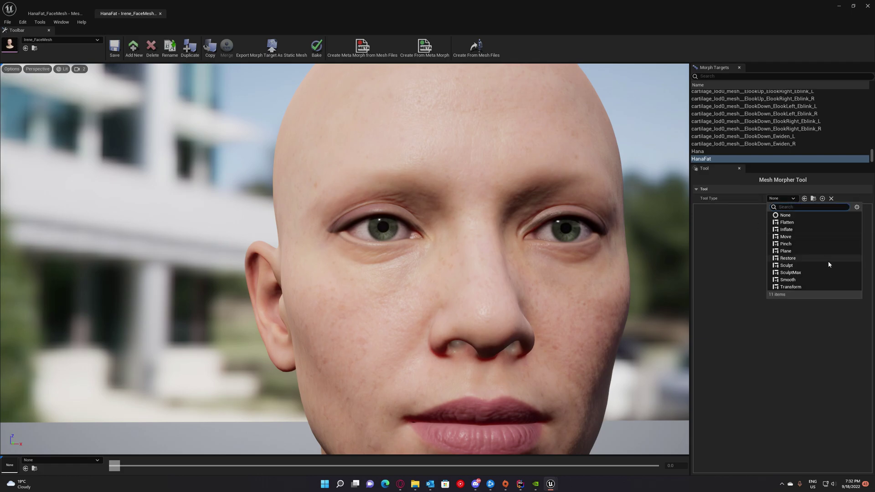
left_click(792, 259)
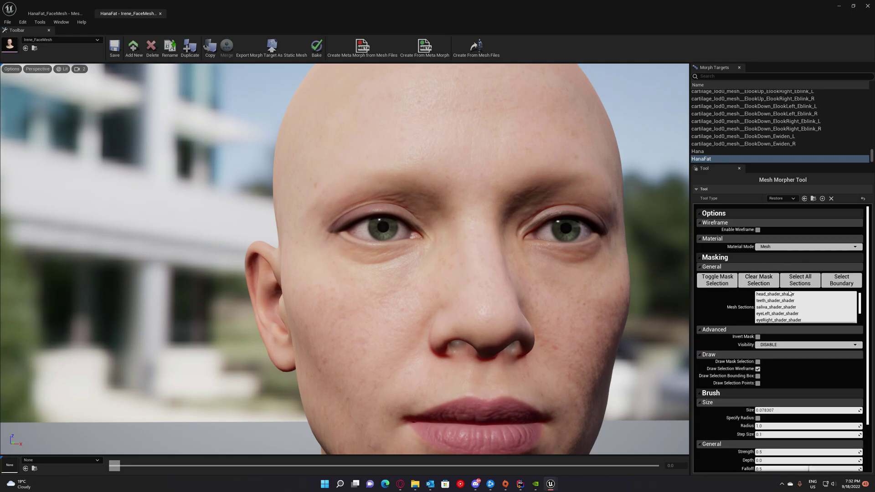
- Select the eyeLeft, eyeRight, eyeshell, eyelashes, eyeEdge and cartilage shader sections of the face mesh
left_click(779, 314)
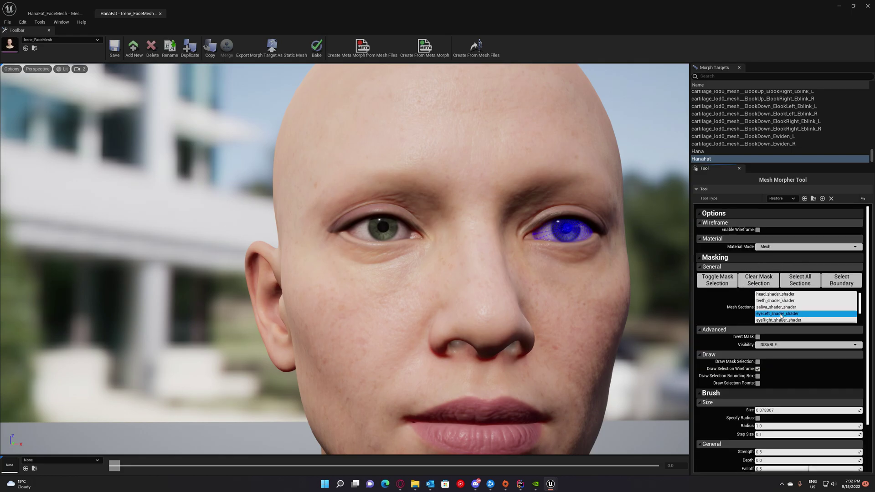
scroll(776, 307, "down", 1)
left_click(780, 308, "ctrl")
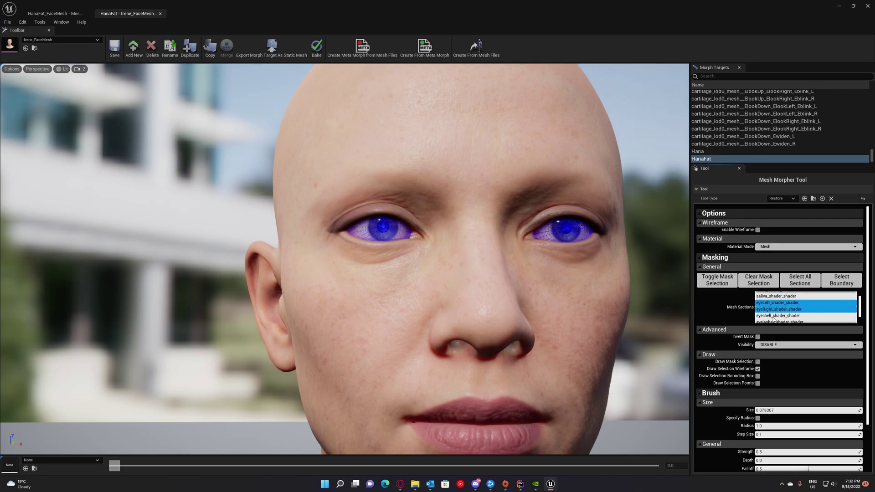
left_click(778, 315, "ctrl")
scroll(791, 308, "down", 1)
left_click(780, 311, "ctrl")
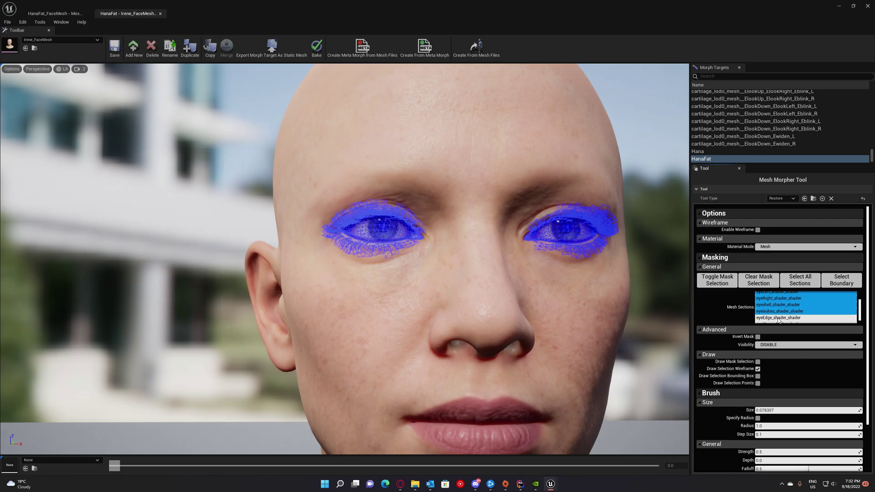
left_click(777, 317, "ctrl")
scroll(775, 311, "down", 1)
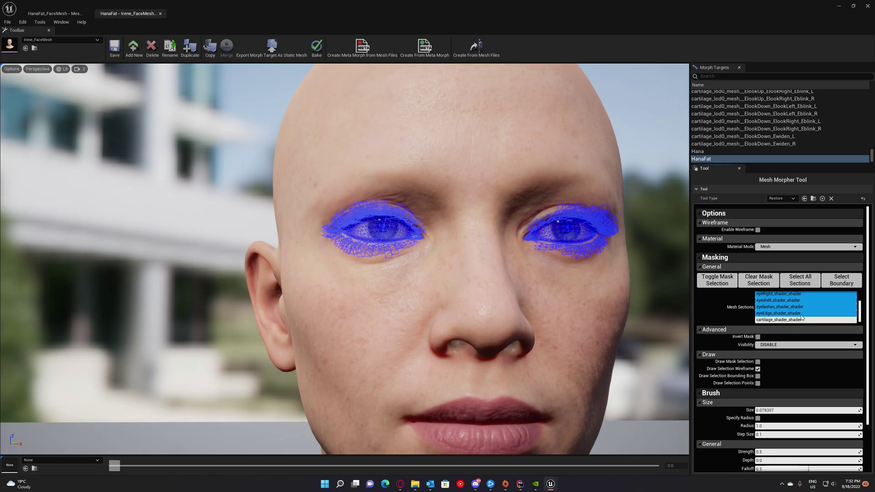
left_click(777, 319, "ctrl")
scroll(819, 318, "up", 2)
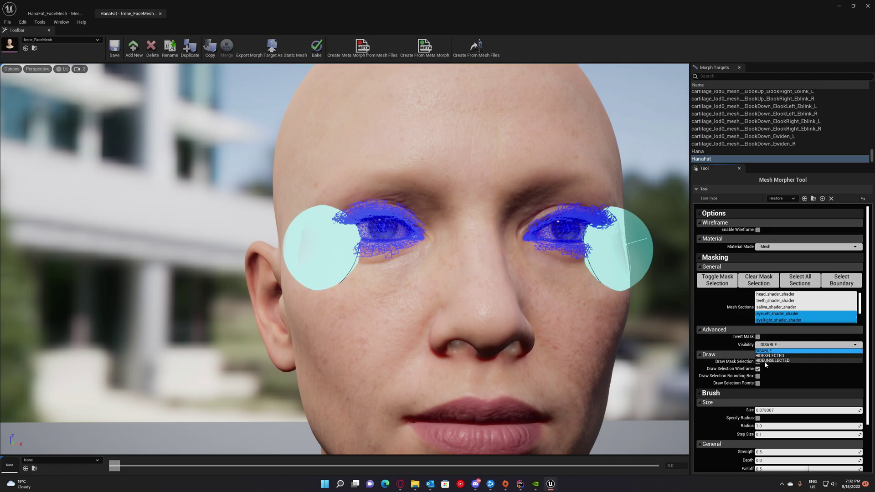
- Set the mask visibility to HIDEUNSELECTED and brush over both eyes and their lashes from all sides with the Restore tool
left_click(772, 360)
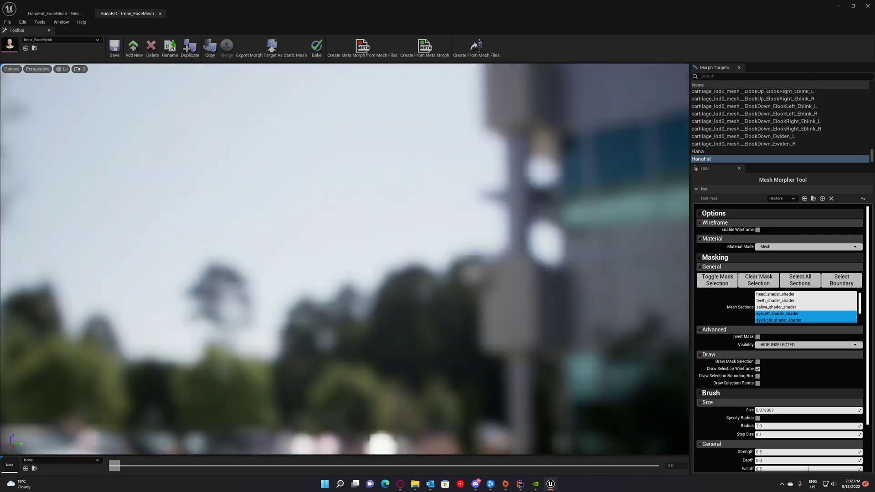
right_click_drag(345, 259, 278, 314)
right_click_drag(420, 240, 435, 226)
mouse_move(420, 241)
left_mouse_down()
mouse_move(422, 268)
mouse_move(410, 273)
mouse_move(406, 260)
left_mouse_up()
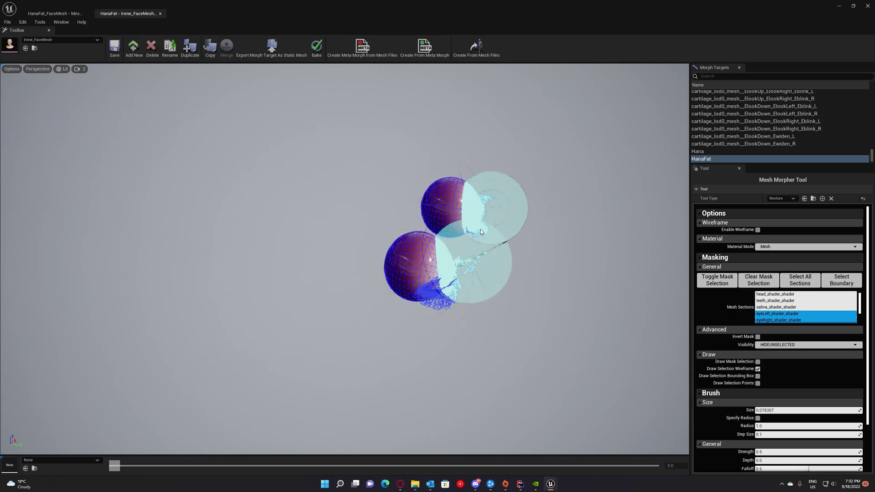
right_click_drag(498, 255, 501, 214)
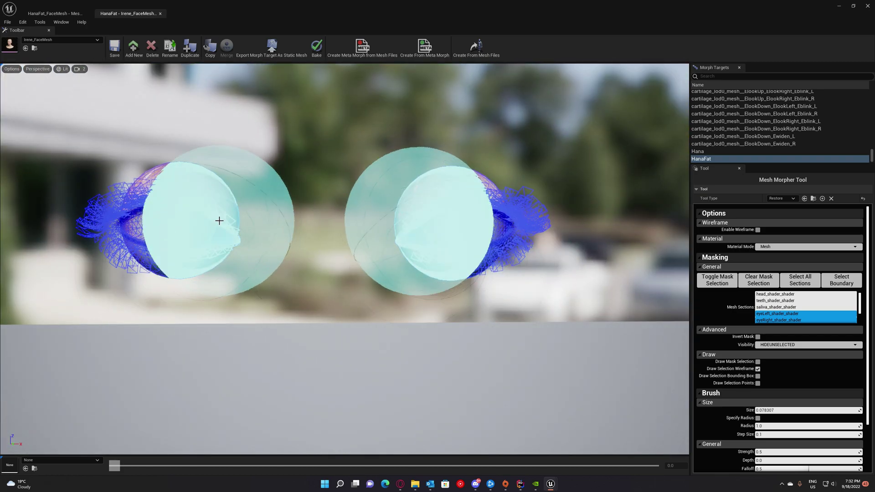
right_click_drag(218, 221, 410, 241)
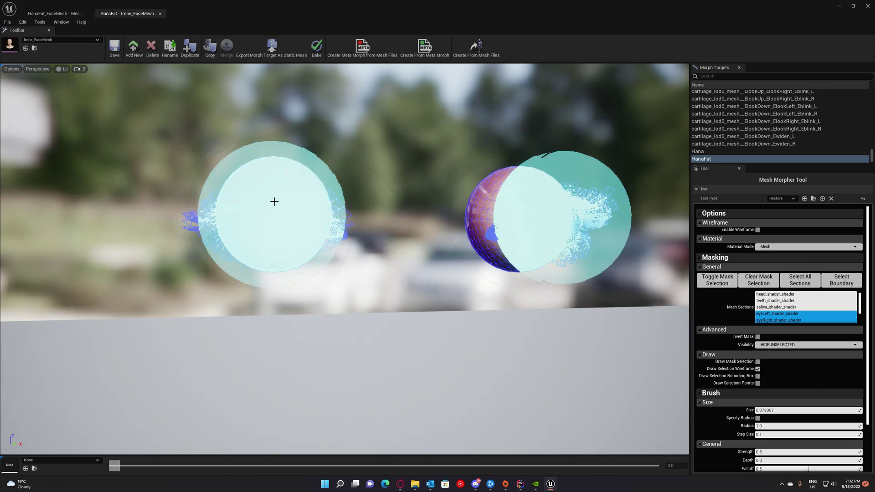
right_click_drag(316, 202, 255, 182)
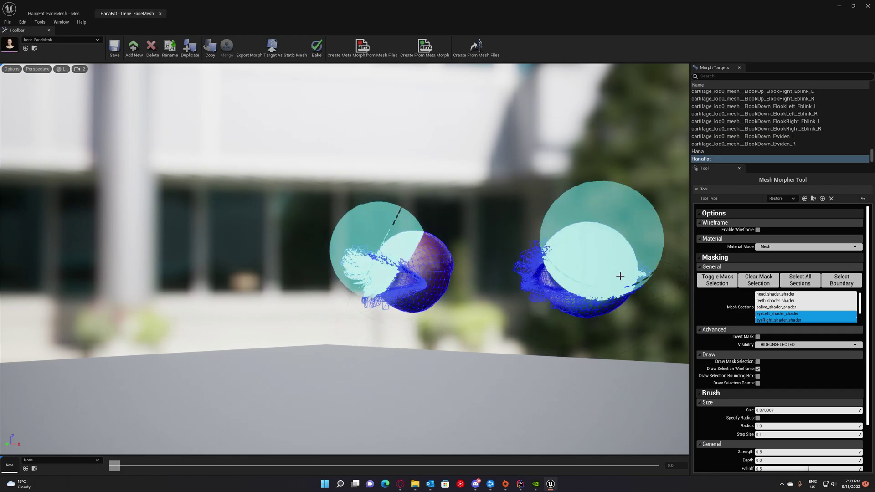
right_click_drag(576, 281, 183, 282)
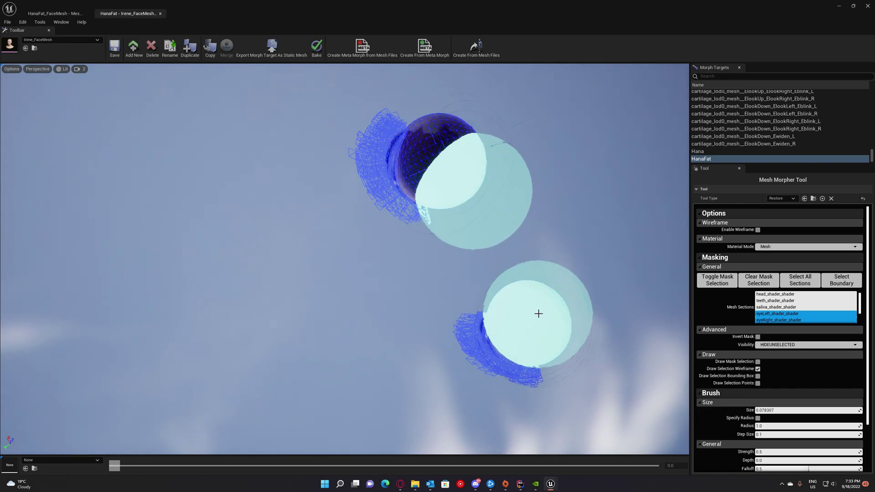
right_click_drag(538, 313, 510, 282)
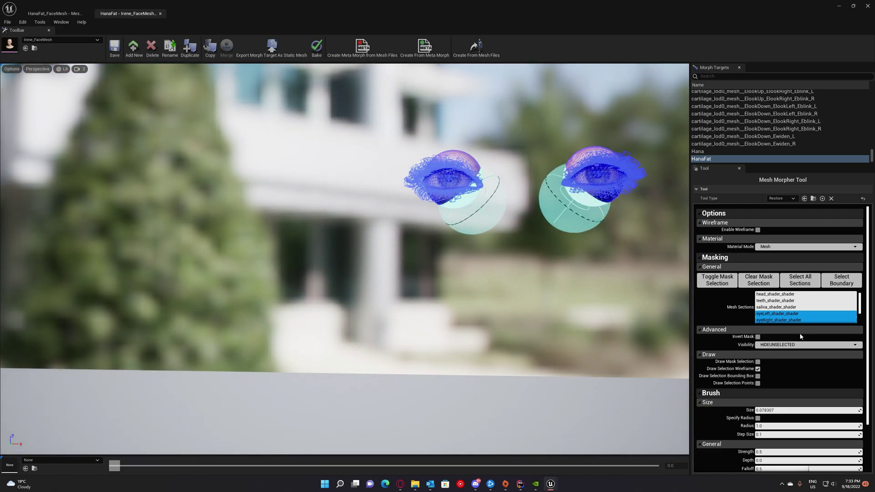
- Set the mask visibility to DISABLE and replace the eye section selection with head_shader_shader
left_click(771, 351)
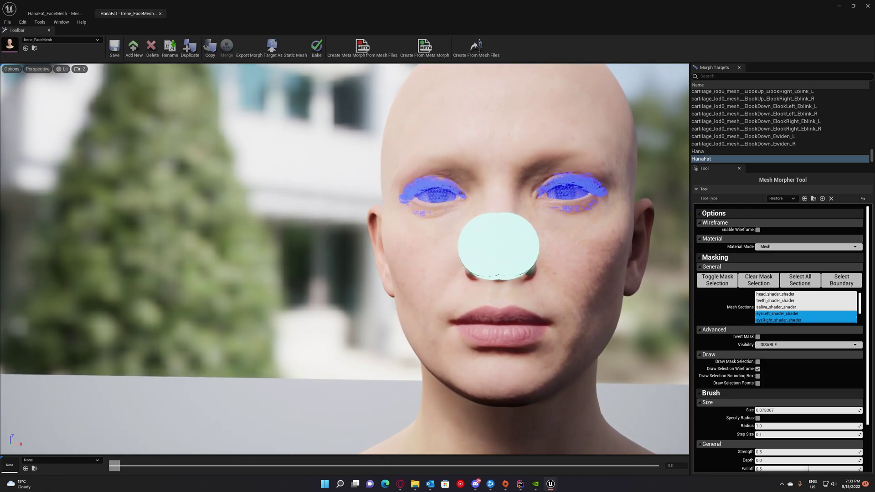
mouse_move(498, 246)
right_mouse_down()
mouse_move(498, 201)
mouse_move(647, 209)
right_mouse_up()
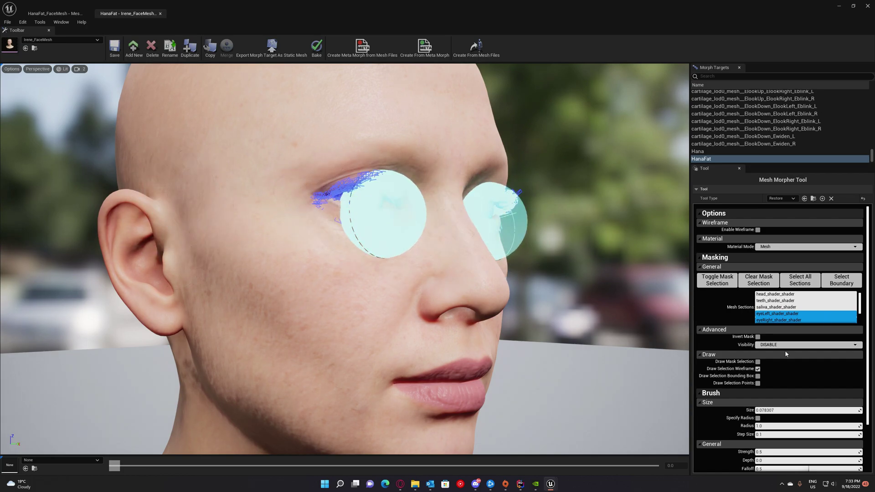
left_click(764, 283)
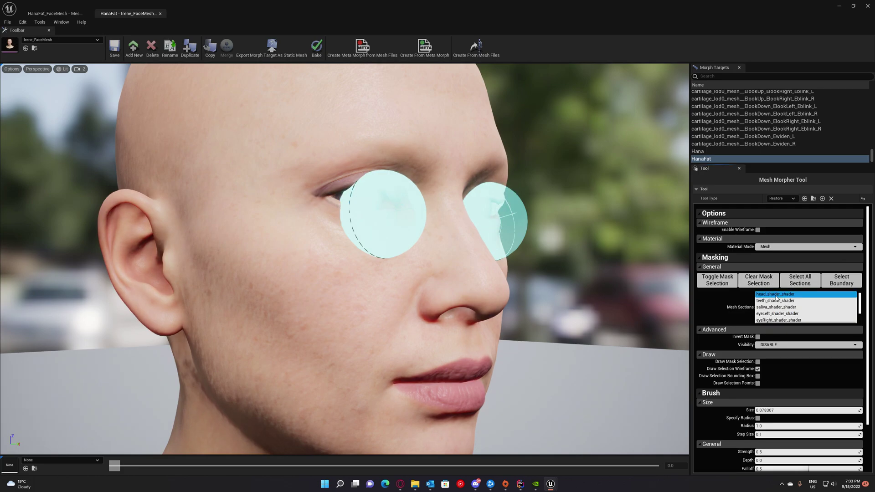
- Reduce the Restore brush size to 0.027593 and brush the head skin around both eyes
right_click_drag(423, 277, 387, 269)
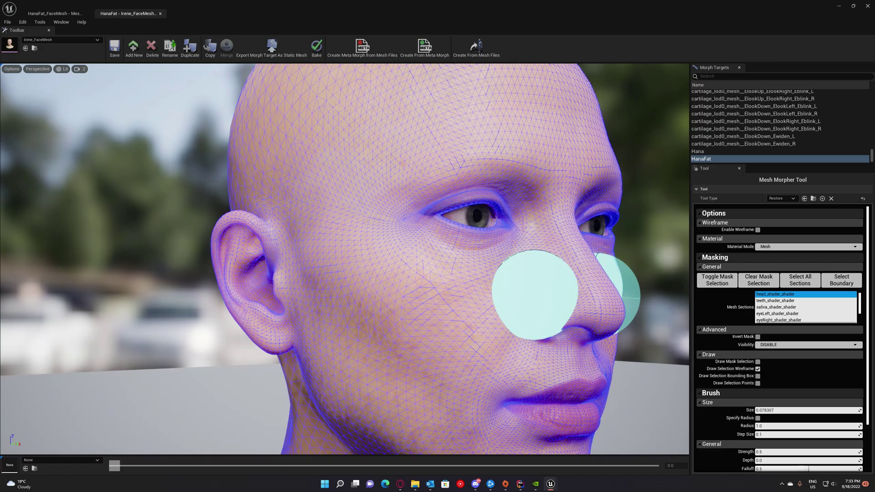
mouse_move(535, 294)
right_mouse_down()
mouse_move(437, 287)
mouse_move(268, 296)
right_mouse_up()
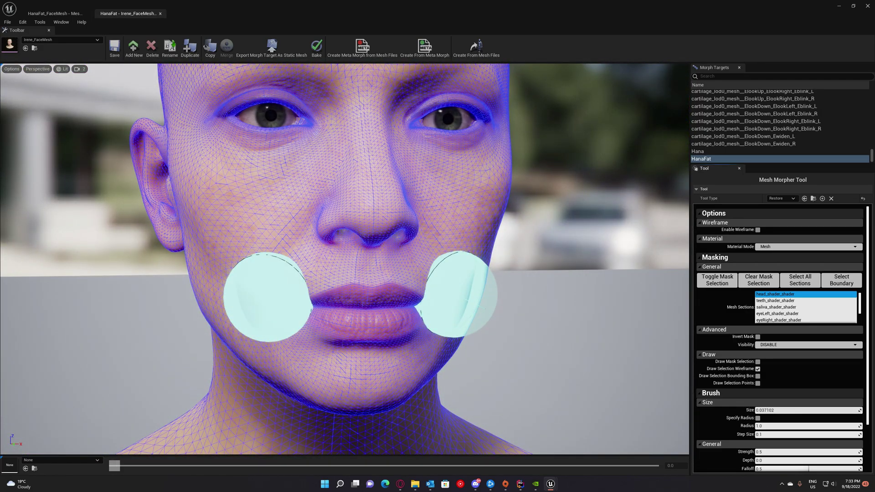
key("bracketleft")
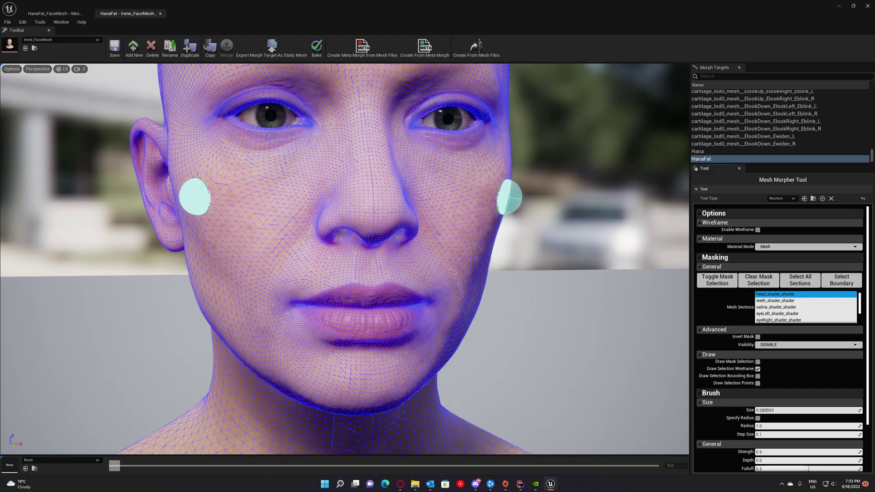
left_click(764, 410)
right_click_drag(415, 207, 279, 64)
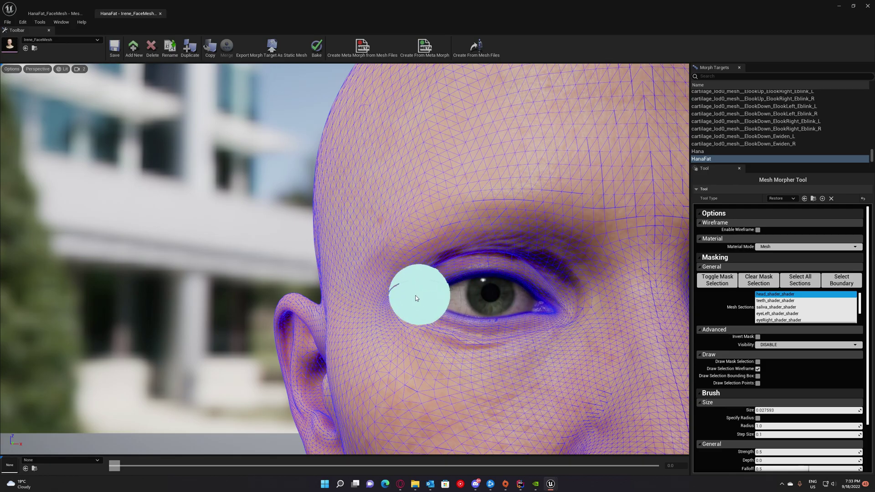
mouse_move(522, 307)
left_mouse_down("alt")
mouse_move(279, 304)
mouse_move(44, 276)
left_mouse_up("alt")
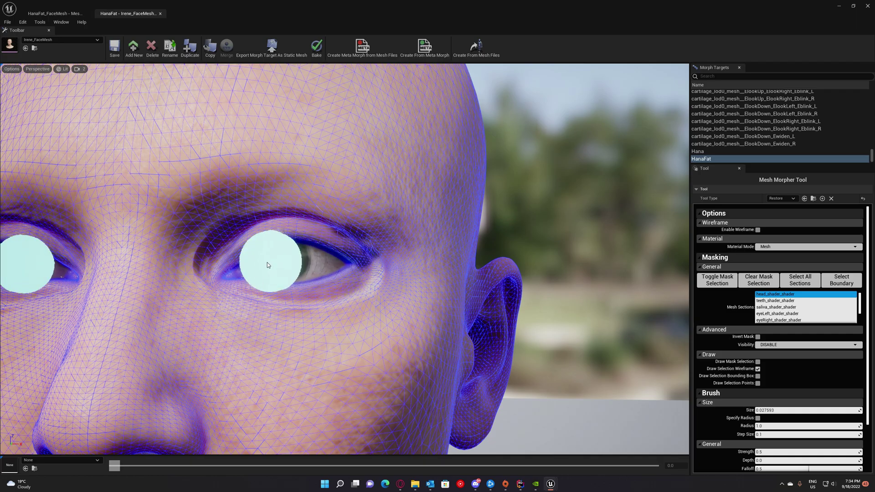
right_click_drag(273, 266, 479, 266)
mouse_move(327, 218)
right_mouse_down()
mouse_move(292, 197)
mouse_move(135, 200)
right_mouse_up()
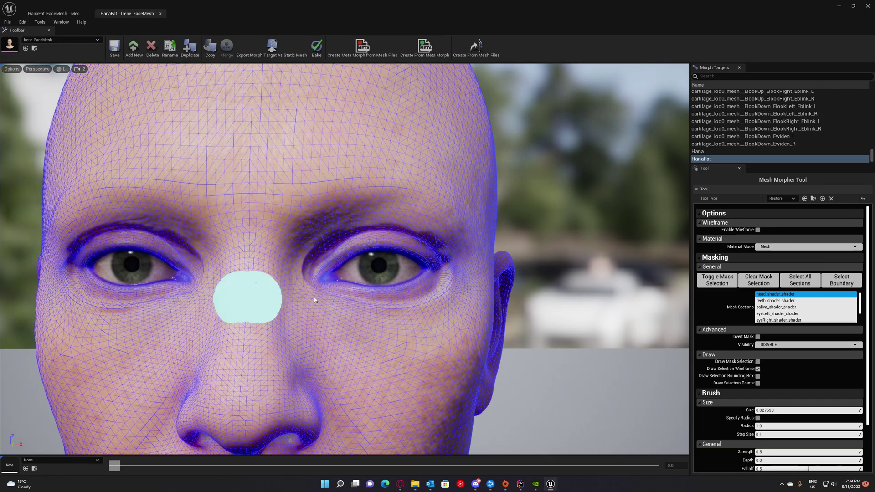
- Switch the tool type to Smooth and smooth the head skin around the eyes
left_click(780, 198)
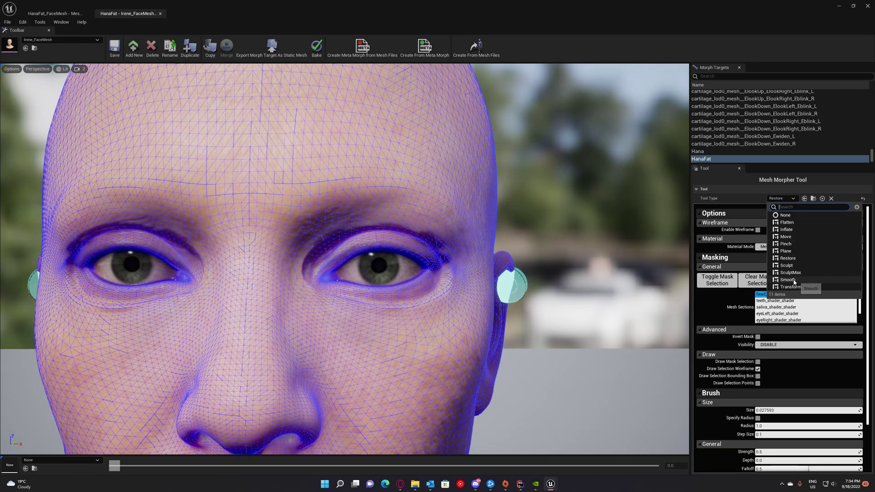
left_click(807, 289)
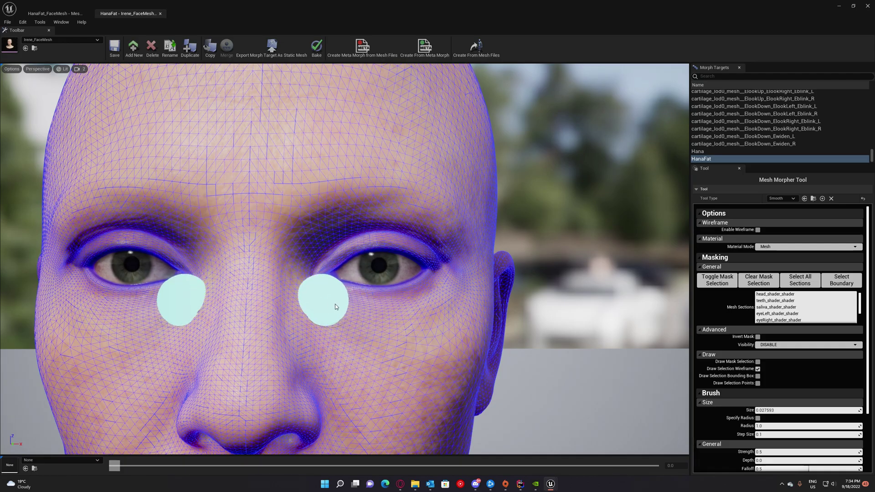
mouse_move(434, 267)
left_mouse_down("alt")
mouse_move(515, 269)
mouse_move(500, 268)
left_mouse_up("alt")
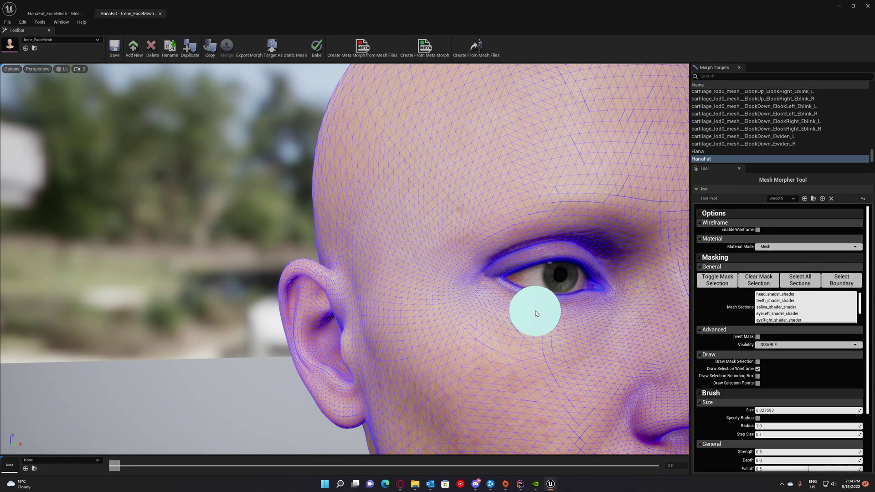
mouse_move(537, 313)
left_mouse_down("alt")
mouse_move(481, 301)
mouse_move(677, 287)
mouse_move(365, 272)
left_mouse_up("alt")
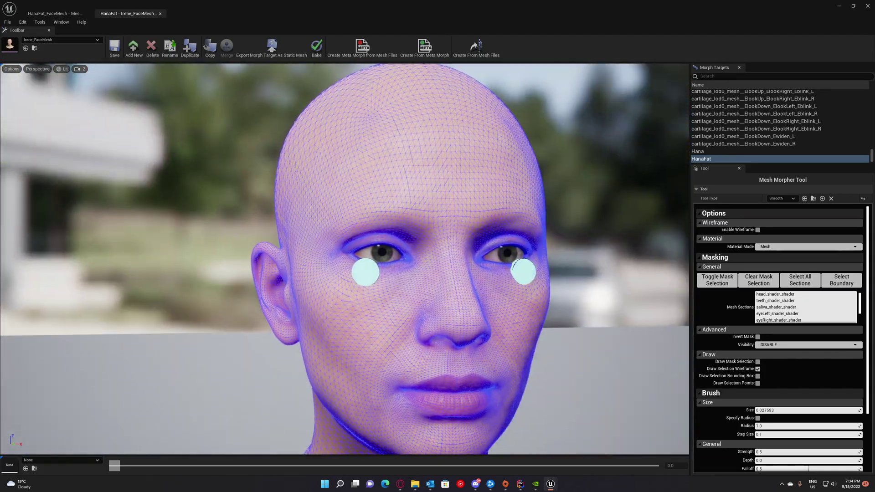
scroll(364, 271, "up", 3)
scroll(383, 283, "up", 3)
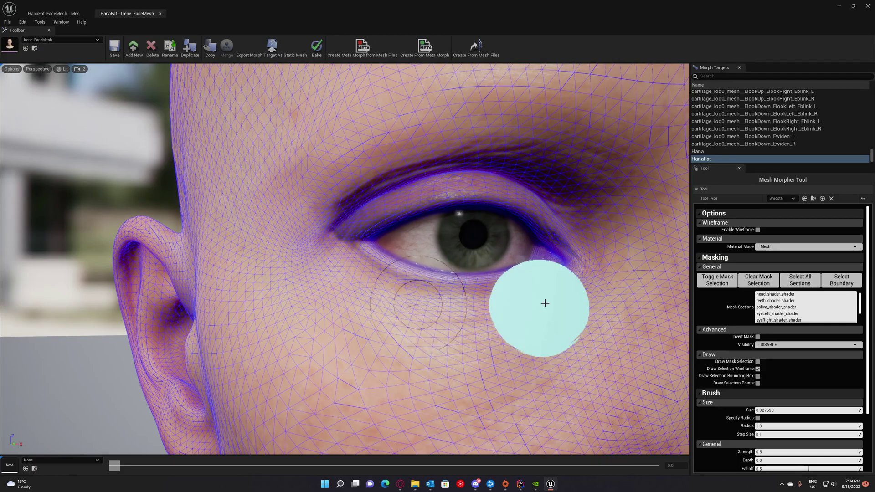
mouse_move(547, 188)
left_mouse_down()
mouse_move(580, 260)
mouse_move(562, 300)
mouse_move(400, 295)
mouse_move(547, 280)
mouse_move(471, 272)
left_mouse_up()
scroll(563, 257, "down", 4)
middle_click_drag(578, 272, 468, 268)
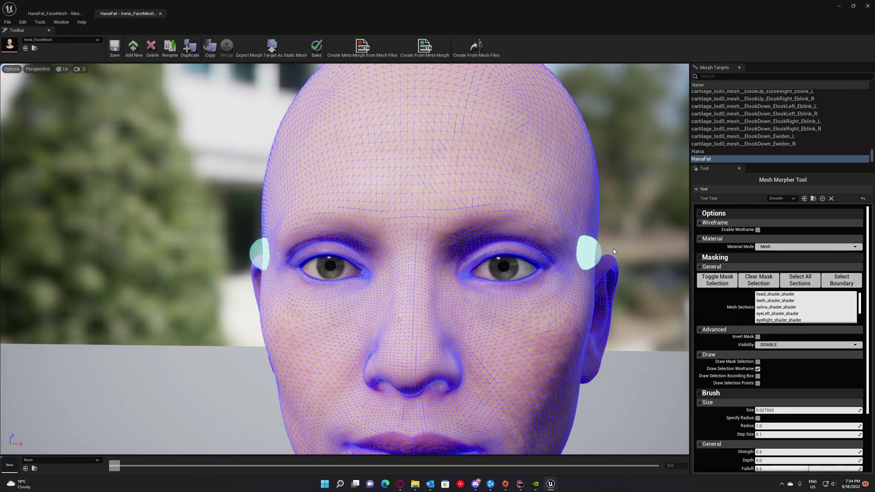
mouse_move(548, 291)
right_mouse_down()
mouse_move(539, 334)
mouse_move(521, 230)
mouse_move(606, 229)
mouse_move(598, 287)
right_mouse_up()
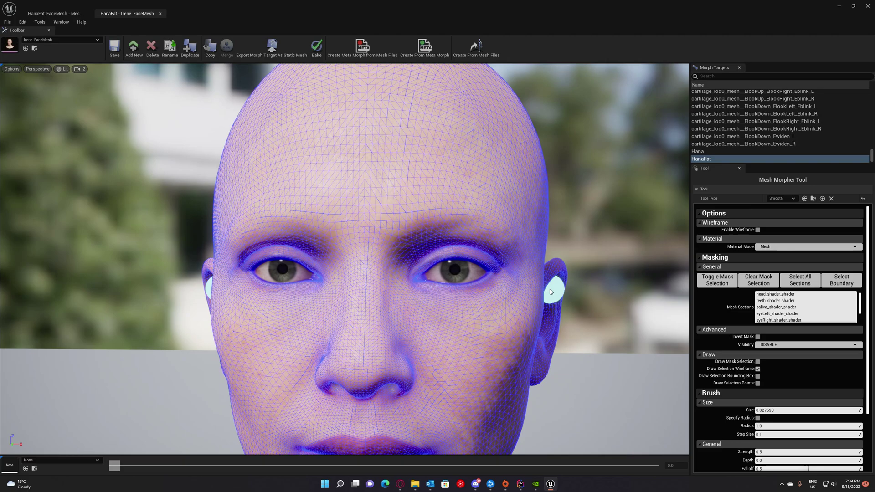
- Save the face mesh's morph target changes and load the f_tal_nrw_body skeletal mesh
left_click(120, 54)
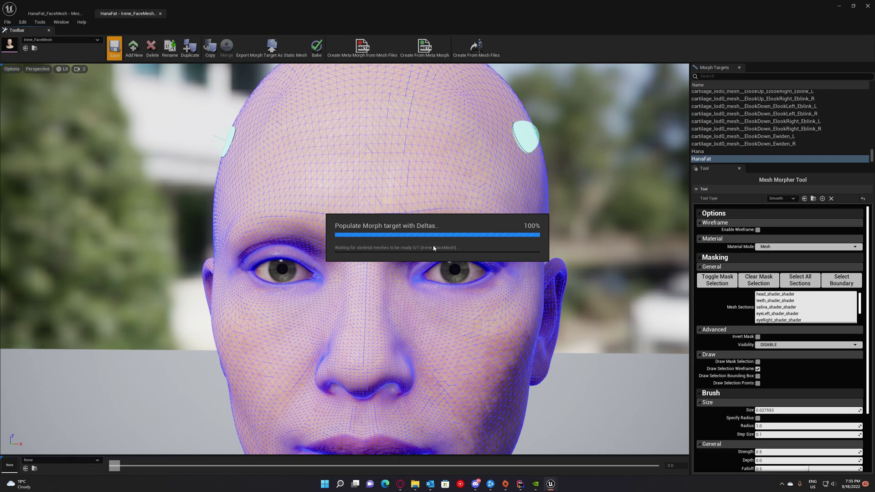
left_click(449, 319)
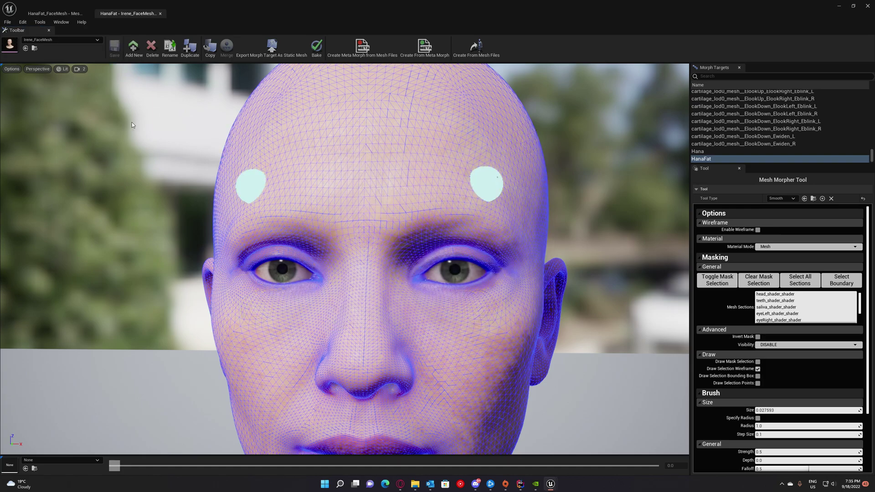
left_click(51, 40)
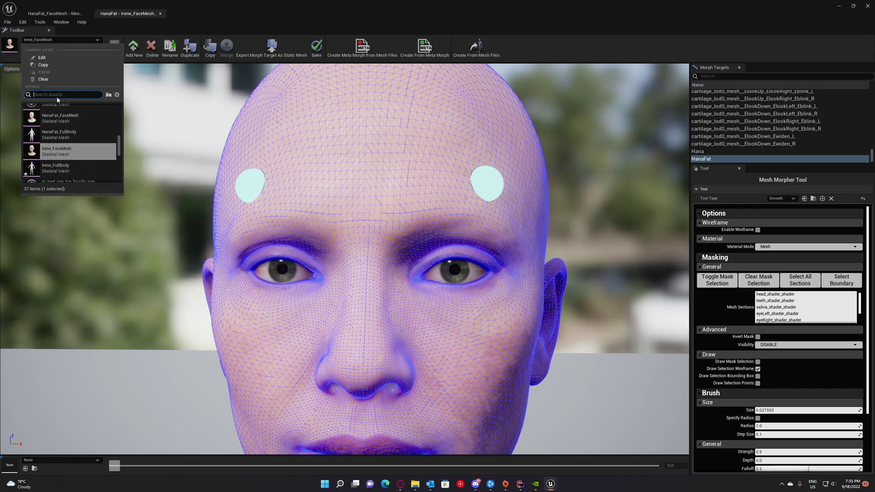
type("irene")
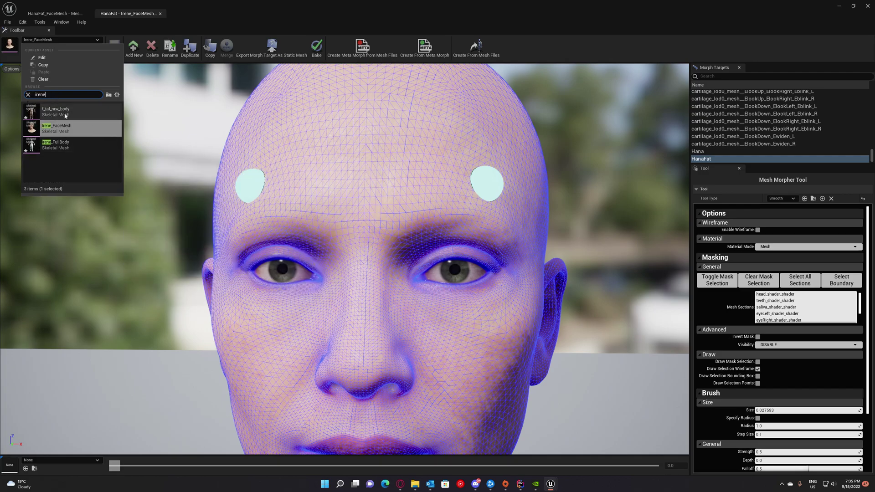
left_click(66, 115)
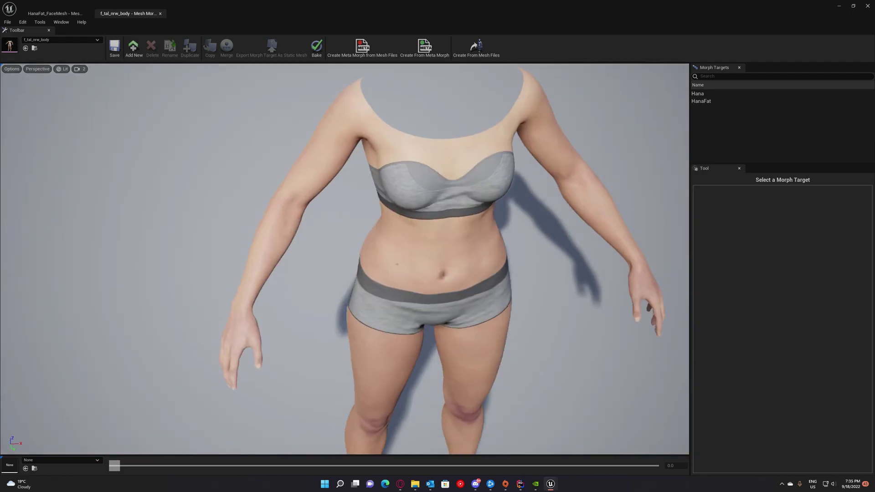
- Select the body mesh's HanaFat morph target, check its shape from several sides and save it
right_click_drag(344, 258, 688, 105)
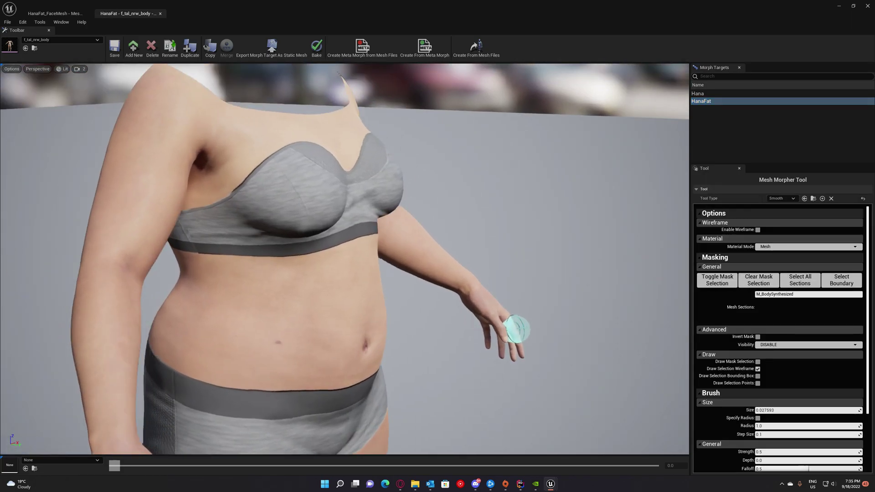
mouse_move(344, 259)
right_mouse_down()
mouse_move(255, 273)
mouse_move(392, 268)
mouse_move(365, 259)
mouse_move(273, 301)
mouse_move(310, 318)
mouse_move(319, 387)
mouse_move(346, 255)
mouse_move(446, 246)
mouse_move(319, 255)
mouse_move(328, 373)
mouse_move(273, 255)
mouse_move(391, 260)
mouse_move(346, 273)
mouse_move(365, 219)
right_mouse_up()
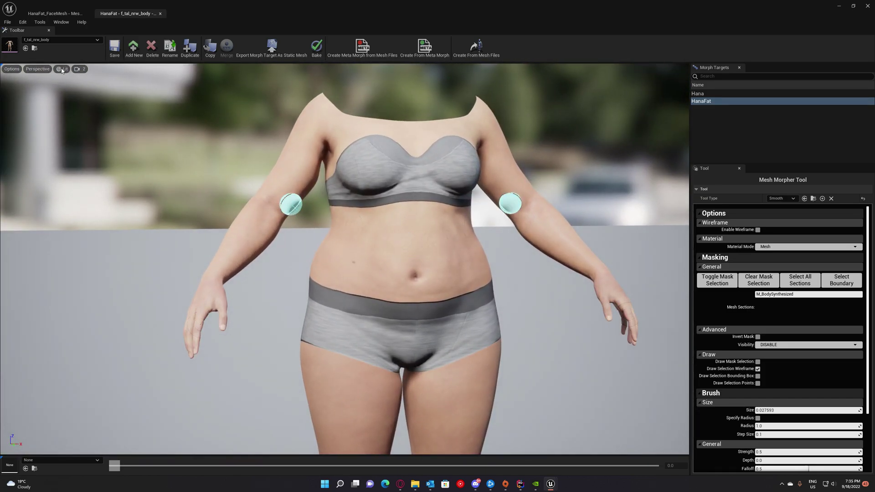
left_click(114, 52)
left_click(455, 319)
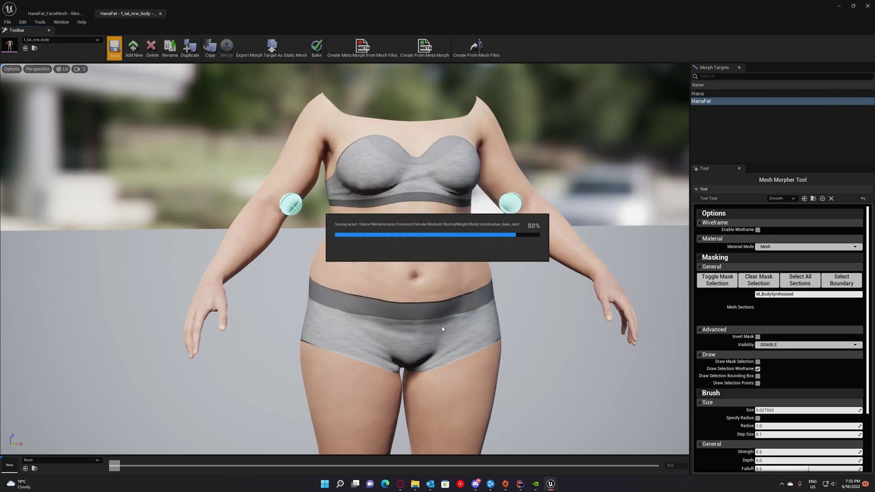
- Switch to the main Unreal Editor window and open the event graph of BP_Irene from the MetaHumans/Irene folder
left_click(840, 7)
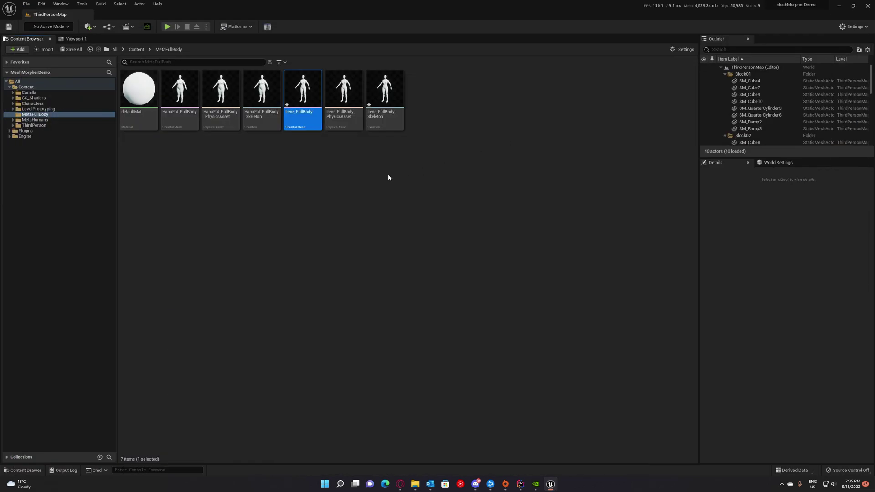
left_click(35, 119)
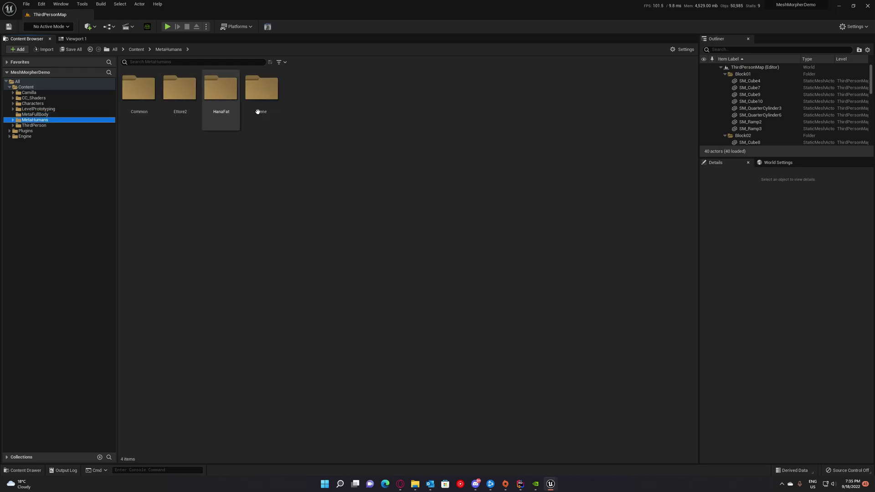
double_click(262, 89)
left_click(461, 89)
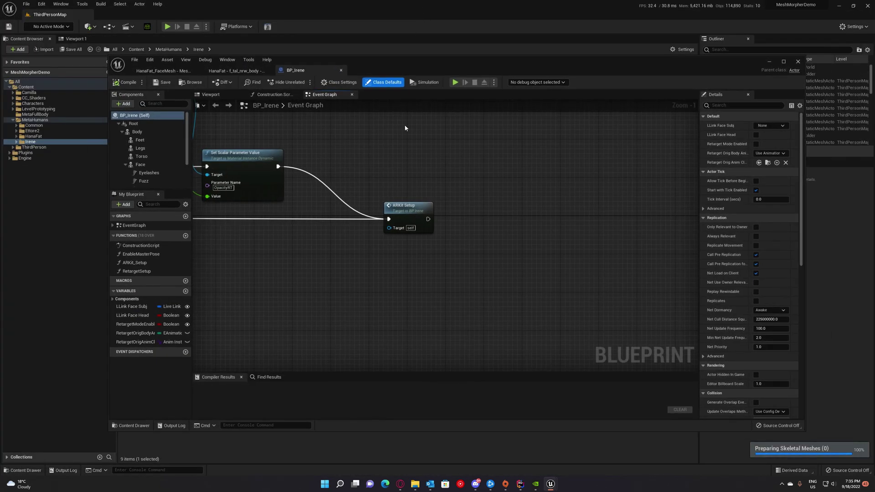
double_click(414, 60)
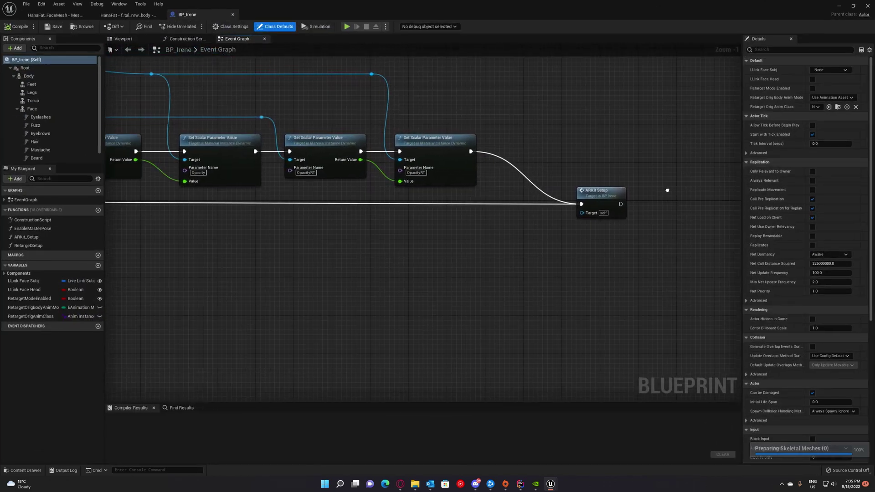
double_click(53, 203)
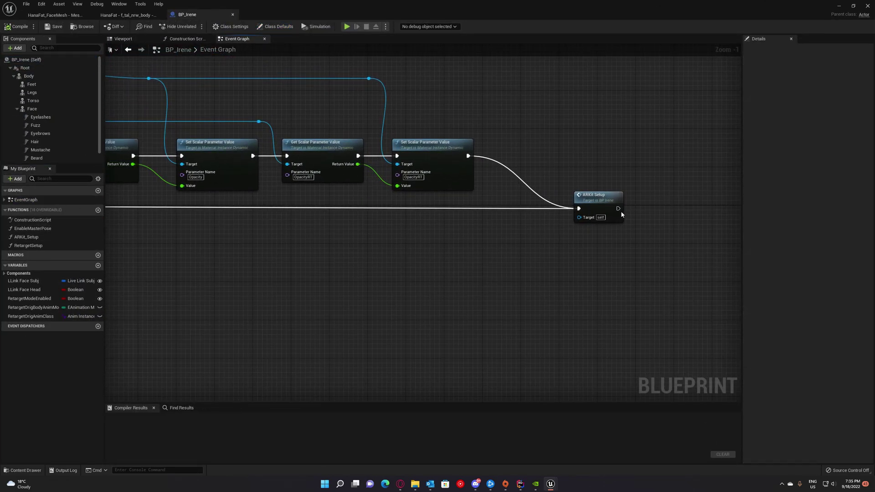
- Add a custom event named EnableHana in the empty graph area below the ARKit Setup node
right_click_drag(620, 214, 501, 234)
right_click_drag(535, 264, 458, 281)
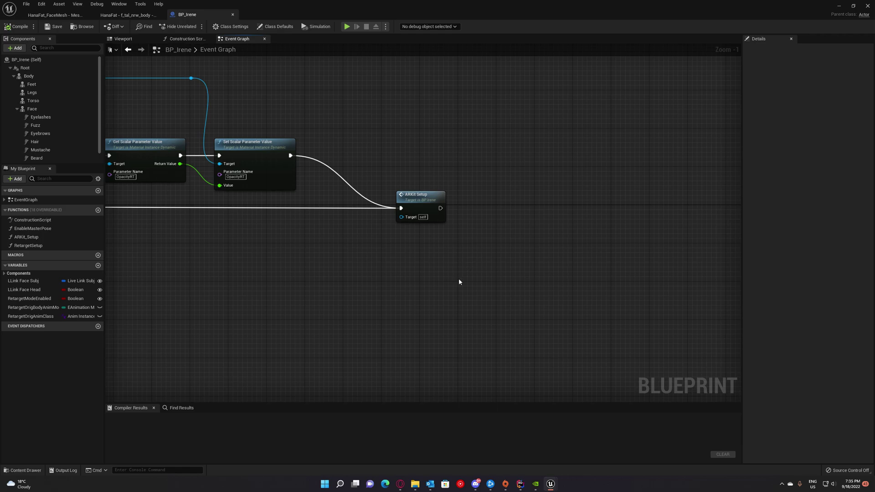
right_click(459, 281)
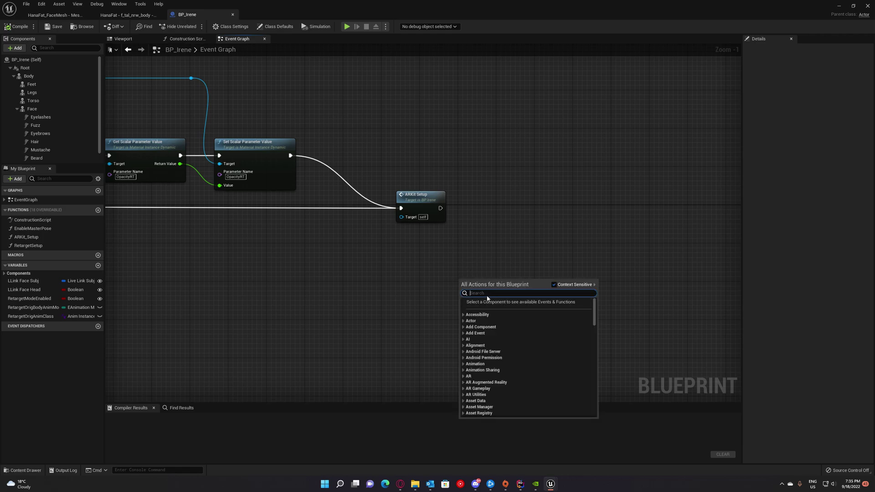
type("Custom")
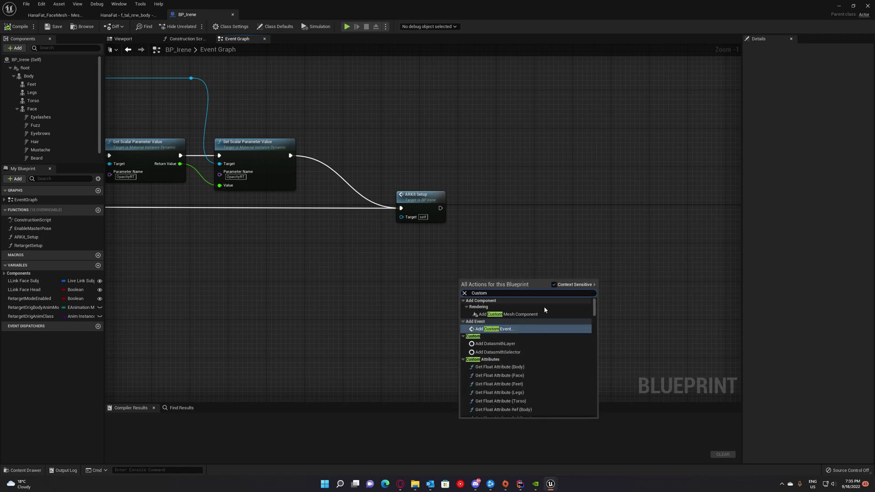
left_click(498, 332)
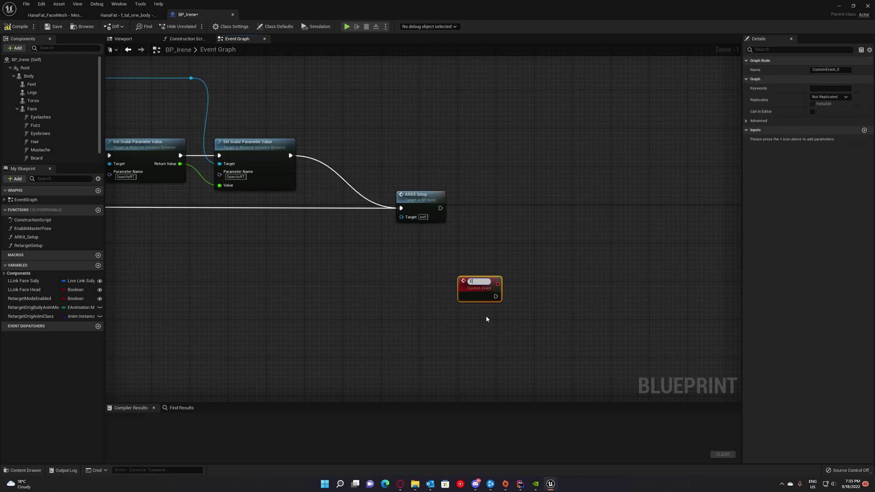
type("Hana")
left_click(521, 334)
right_click_drag(547, 298, 470, 247)
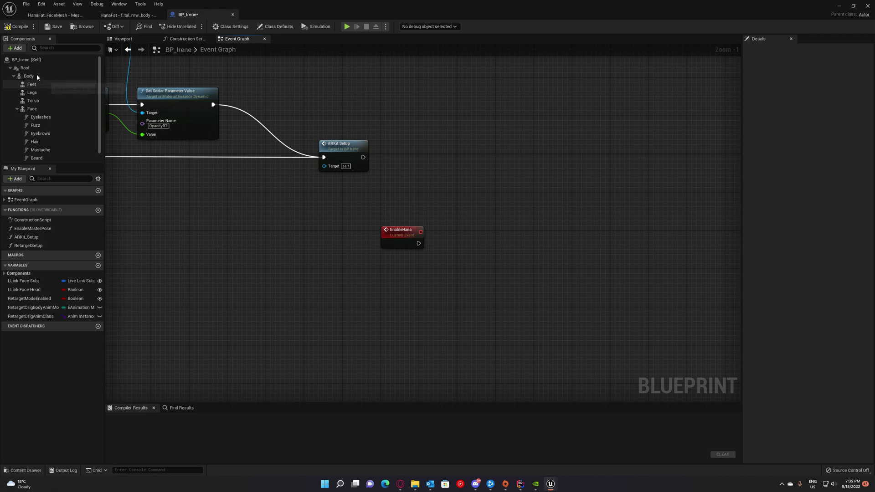
- Place Body and Face component references beside EnableHana and add a Set Morph Target node targeting Body
left_click_drag(28, 76, 444, 238)
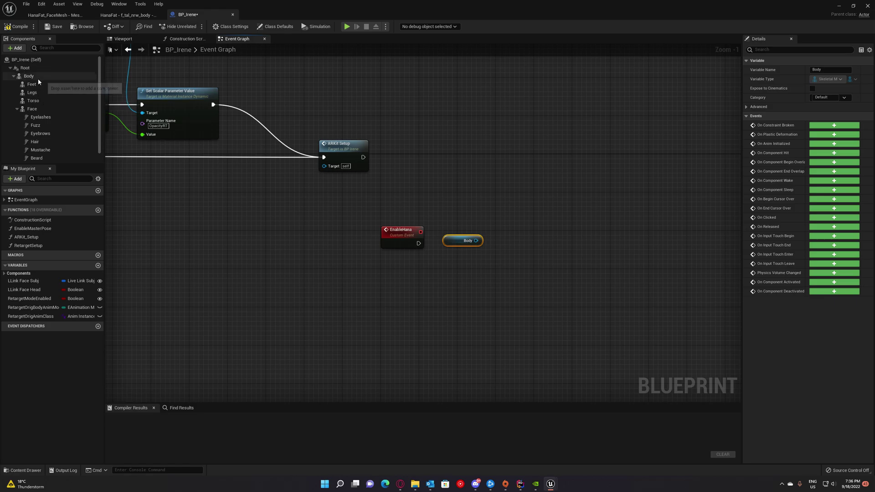
left_click_drag(32, 108, 454, 279)
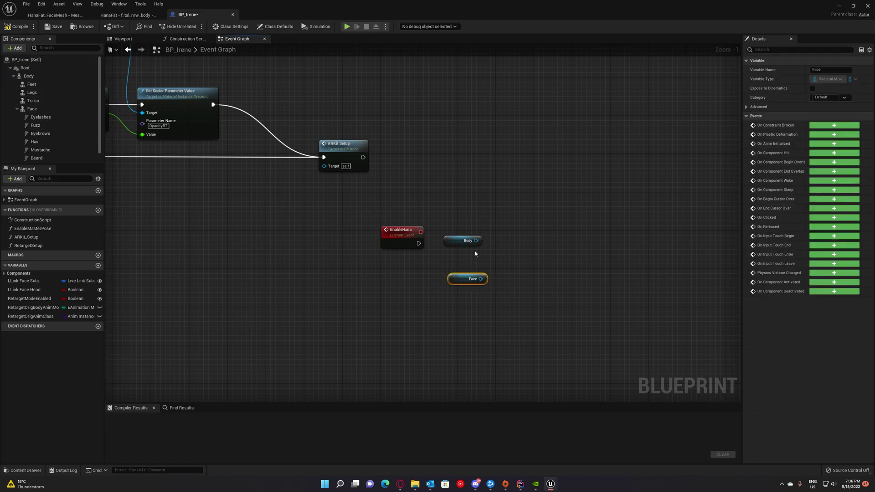
left_click_drag(476, 240, 500, 234)
type("setmorp")
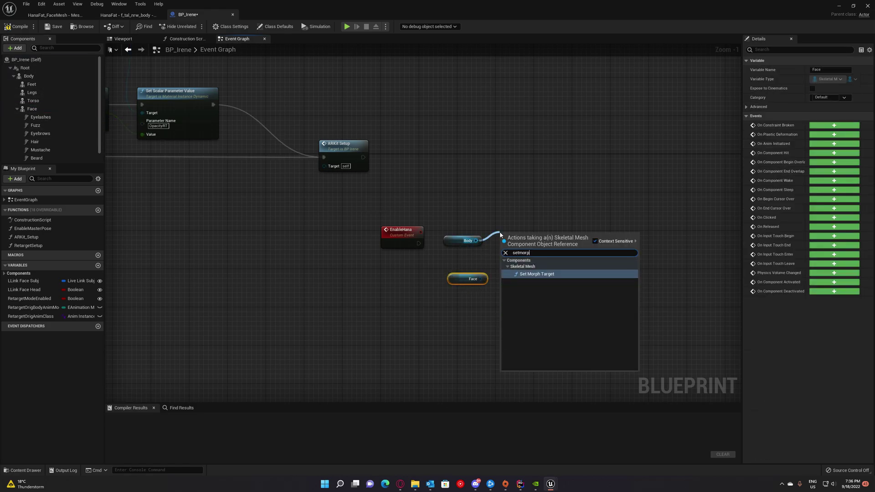
key("Return")
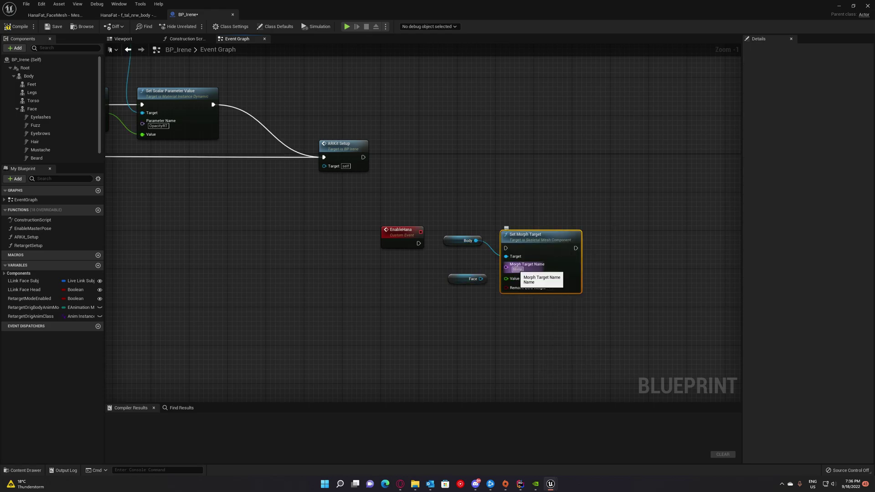
- Give the Body's Set Morph Target node the morph name HanaFat and value 1.0, and wire EnableHana's execution to it
type("HanaFat")
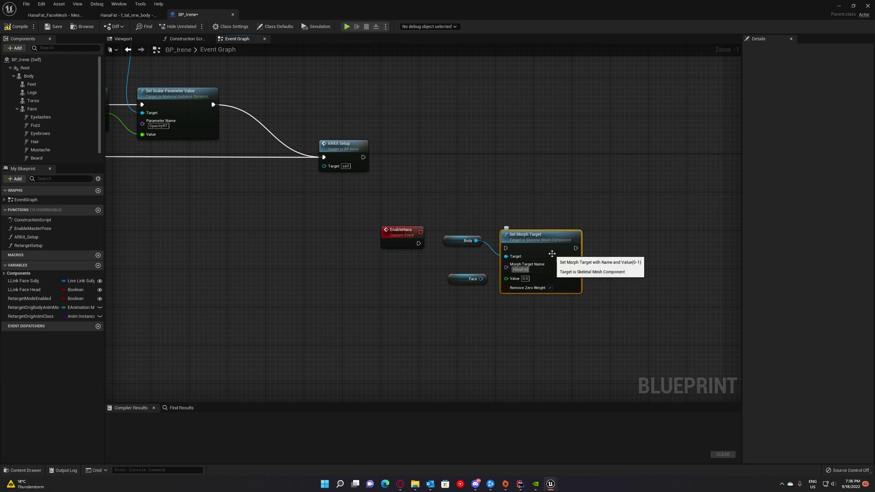
left_click_drag(552, 252, 557, 242)
left_click_drag(417, 242, 510, 238)
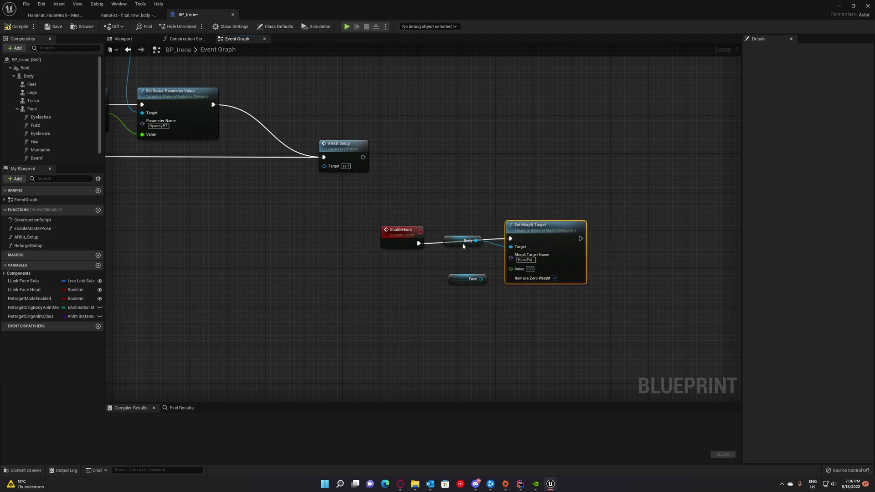
left_click_drag(401, 230, 406, 221)
left_click_drag(540, 235, 540, 230)
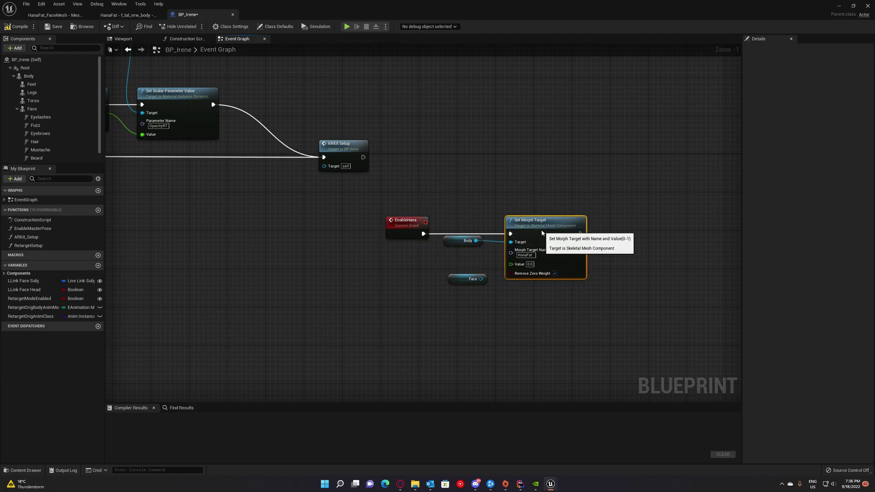
left_click(529, 264)
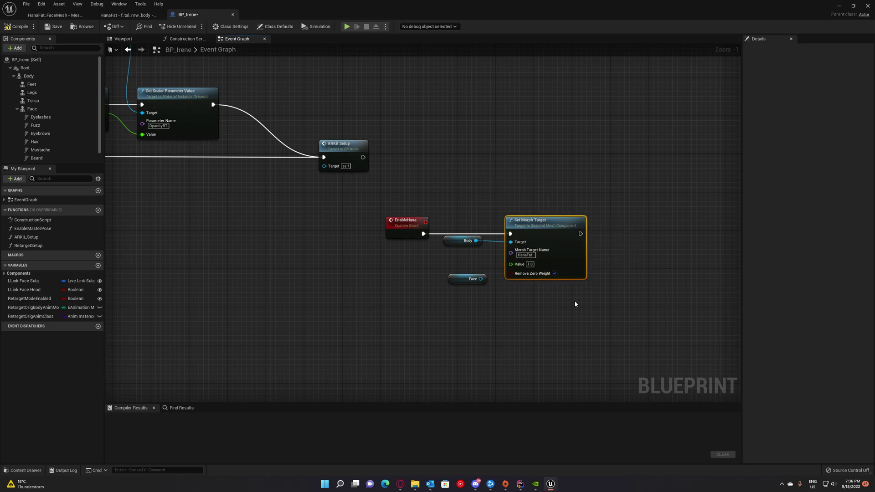
- Duplicate the Set Morph Target node below the original and connect the Face reference as the copy's target
left_click_drag(502, 186, 578, 296)
key("ctrl+c")
key("ctrl+v")
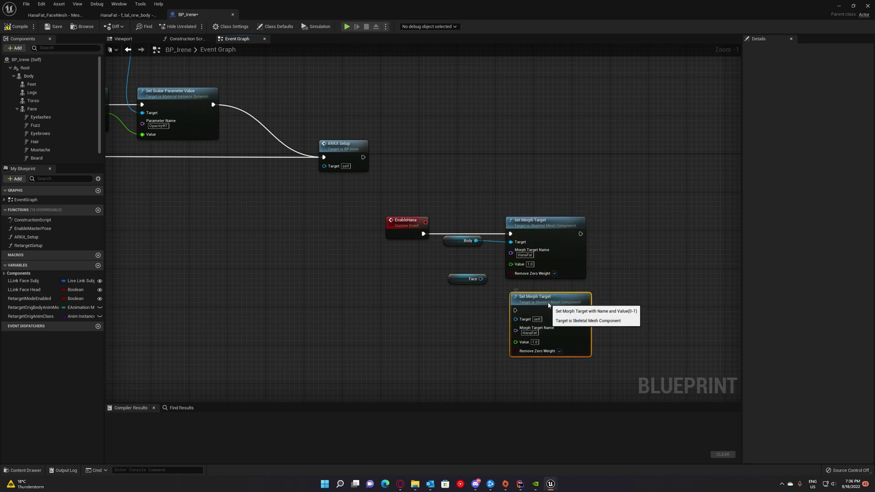
left_click_drag(460, 279, 522, 318)
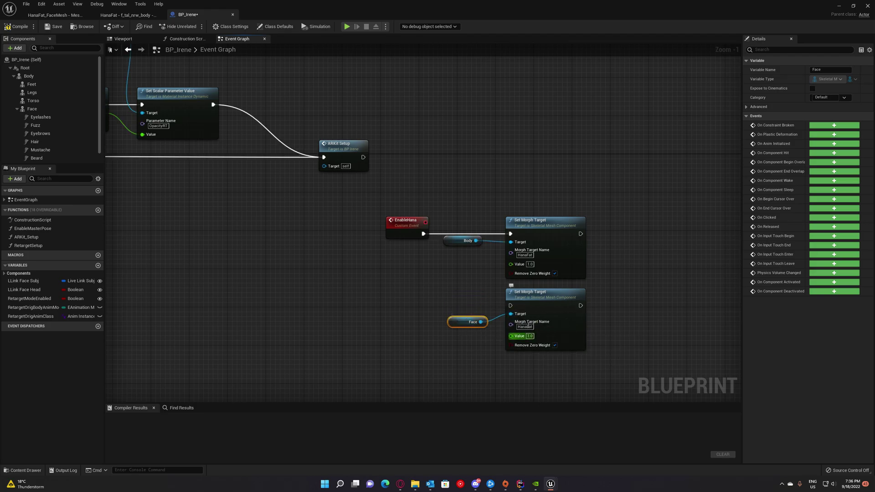
- Wire the Body's Set Morph Target execution output into the Face's Set Morph Target node, and compile and save the blueprint
left_click_drag(580, 233, 511, 306)
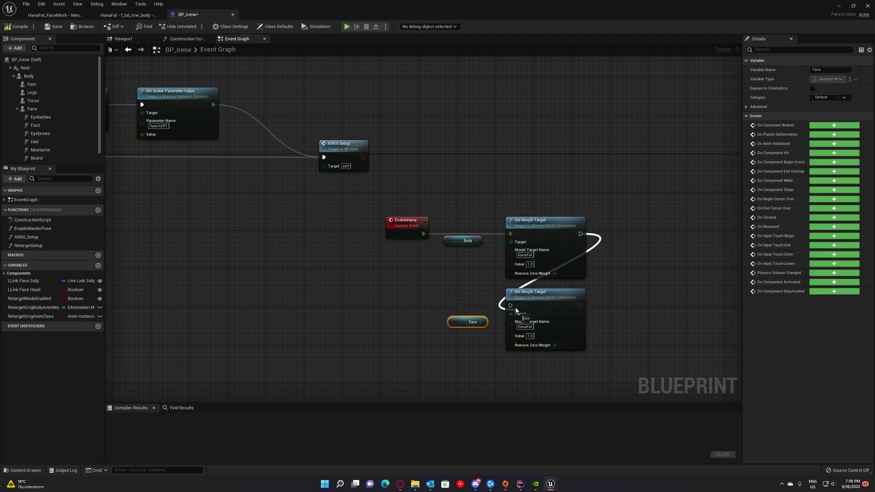
left_click(18, 27)
left_click(54, 27)
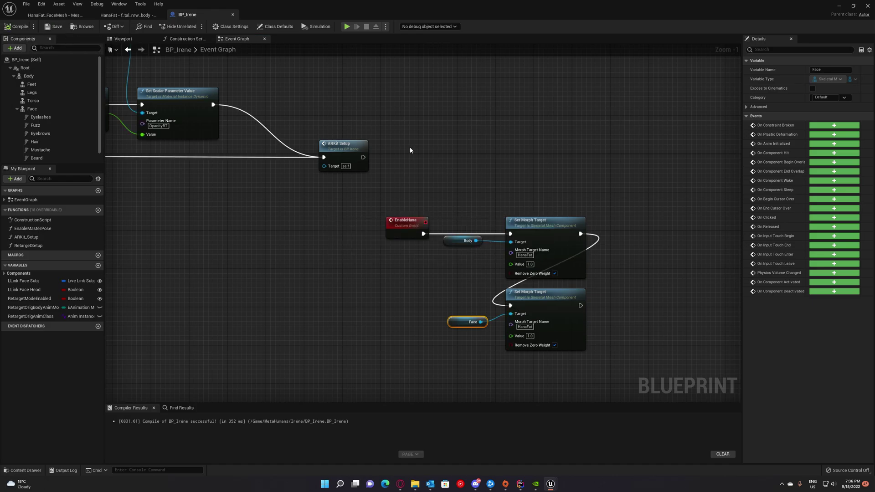
- Add an Enable Hana function call beside ARKit Setup and connect ARKit Setup's execution output to it
right_click_drag(409, 147, 433, 161)
right_click(424, 165)
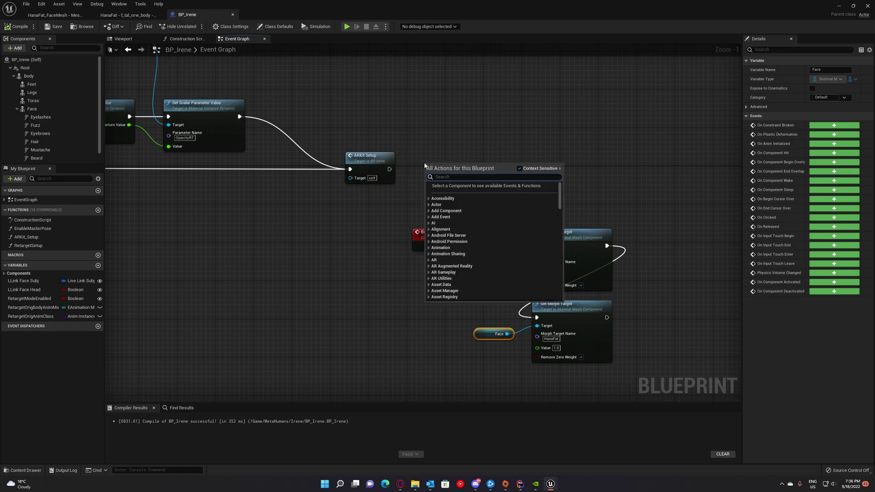
type("Enable")
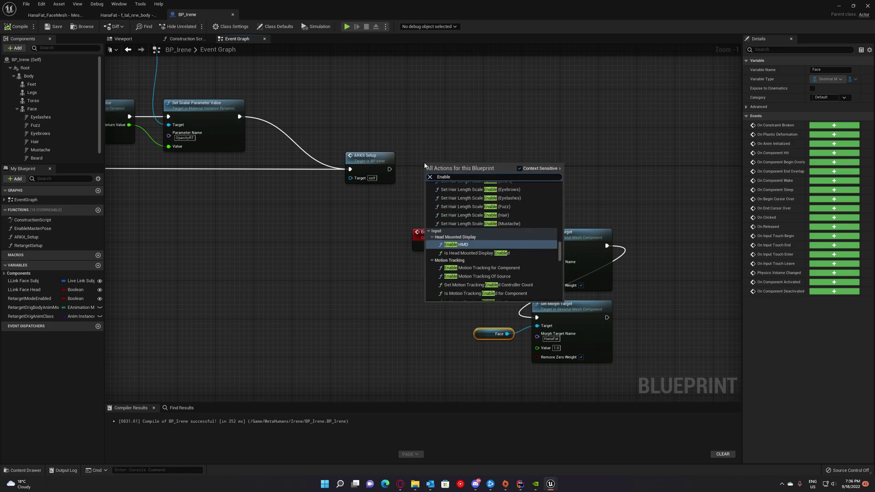
type(" ha")
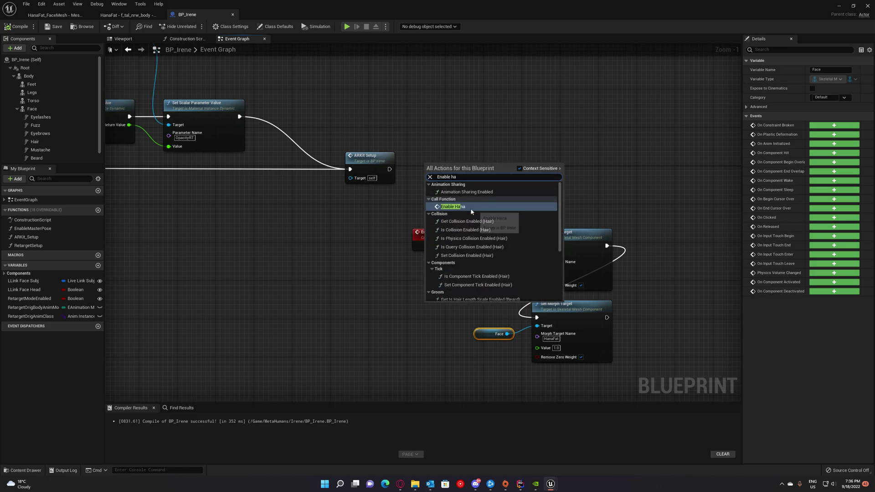
key("Return")
left_click_drag(389, 168, 431, 179)
- Open the Construction Script graph and add an Enable Hana call after the Retarget Setup node
right_click_drag(294, 210, 578, 232)
scroll(558, 240, "down", 2)
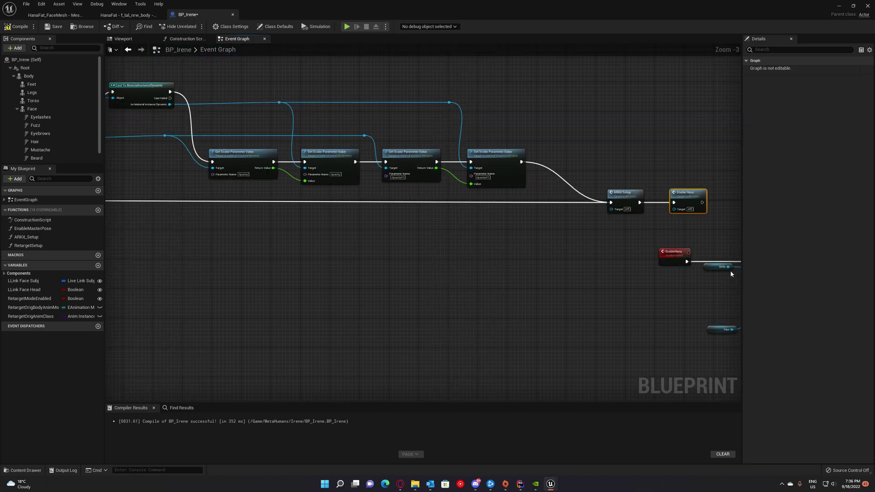
right_click_drag(730, 270, 606, 319)
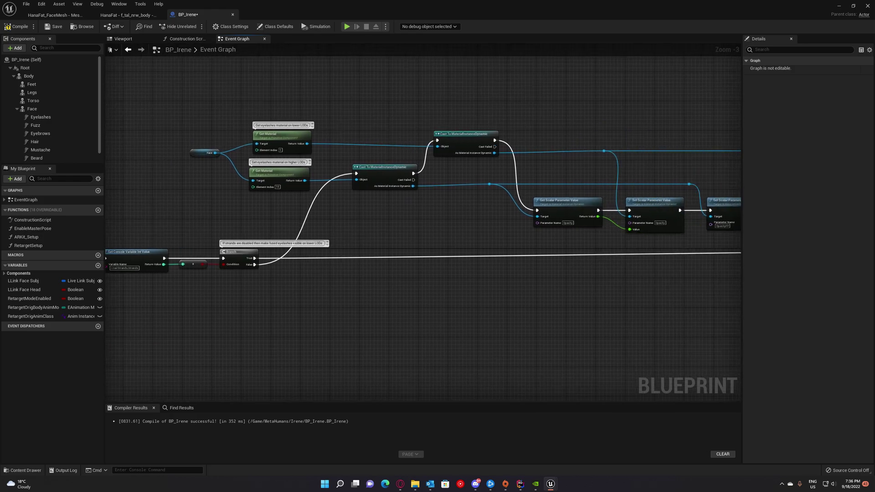
right_click_drag(230, 322, 265, 301)
double_click(32, 220)
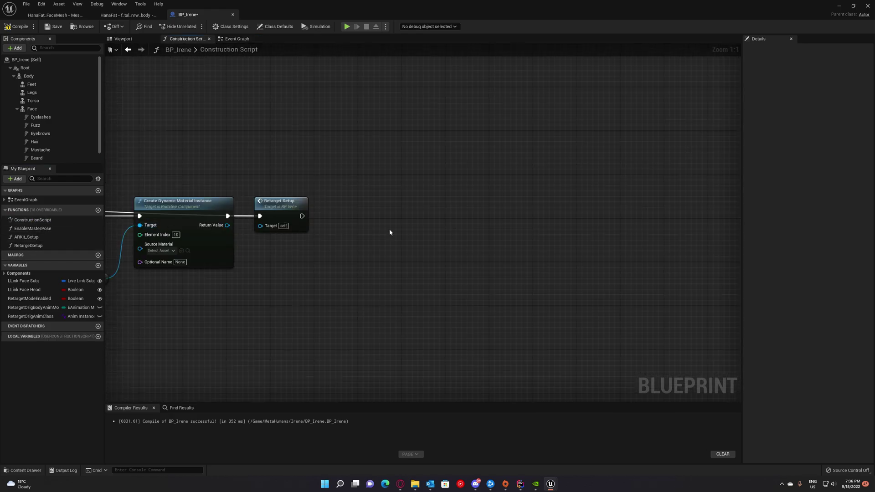
right_click_drag(348, 216, 440, 231)
right_click(435, 237)
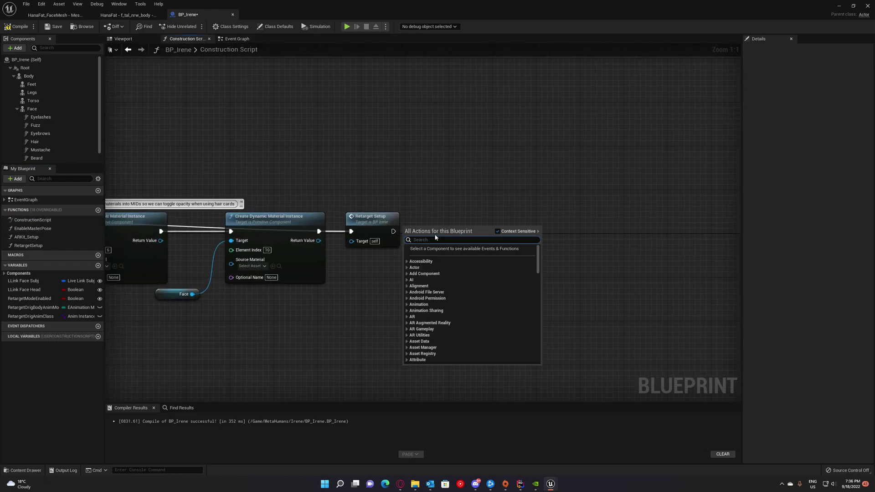
type("enable hana")
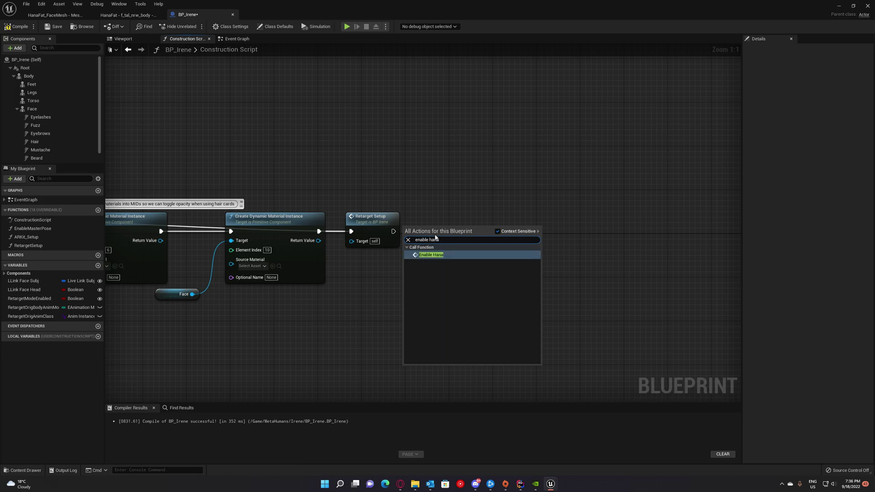
key("Return")
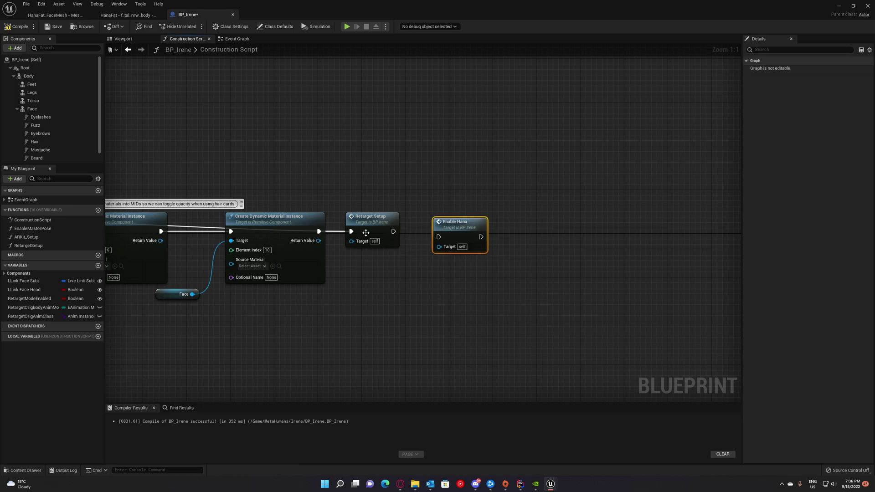
- Wire Retarget Setup's execution into Enable Hana, straighten the connection, and compile and save the blueprint
left_click_drag(393, 232, 438, 237)
key("q")
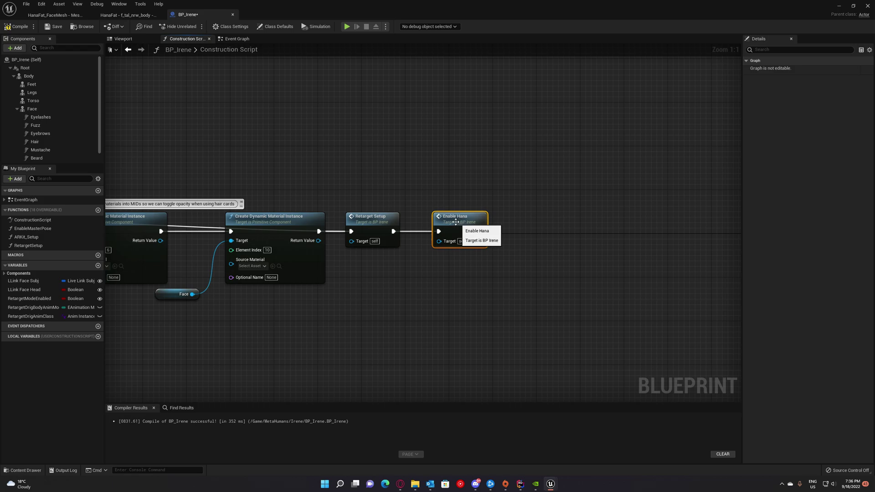
left_click(56, 27)
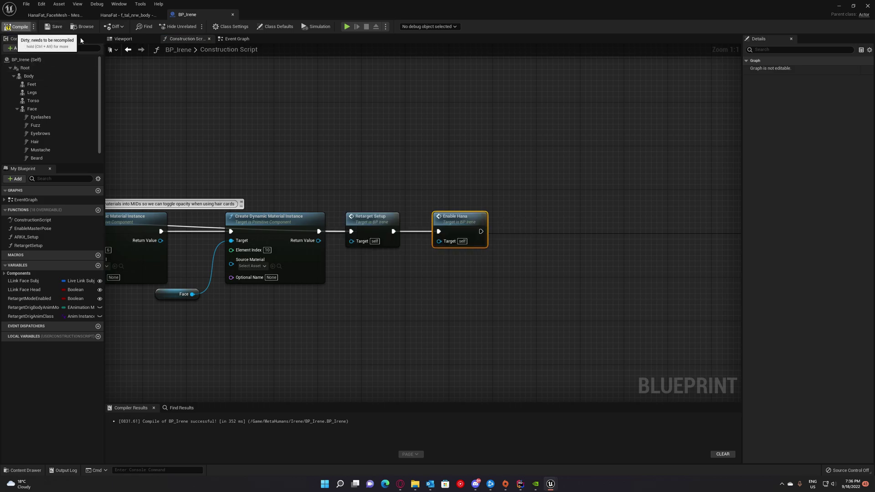
- Show the character in the blueprint's 3D viewport and set the camera speed to 2
left_click(123, 39)
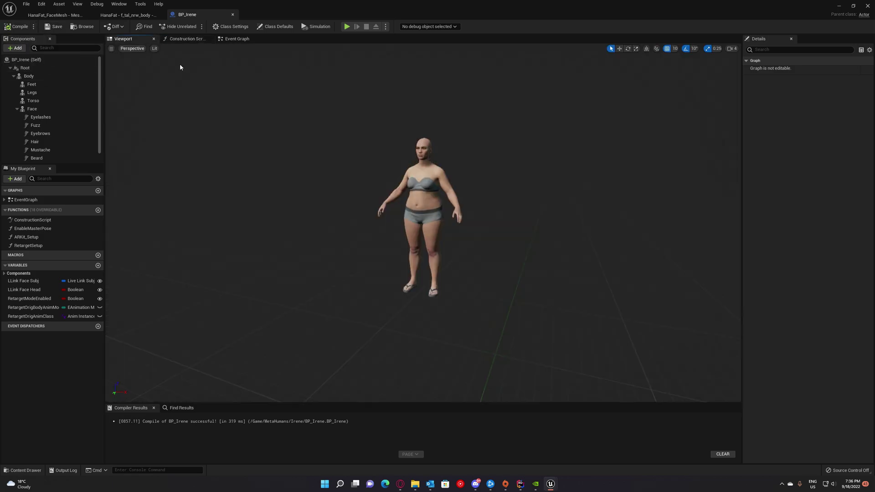
right_click_drag(403, 192, 368, 186)
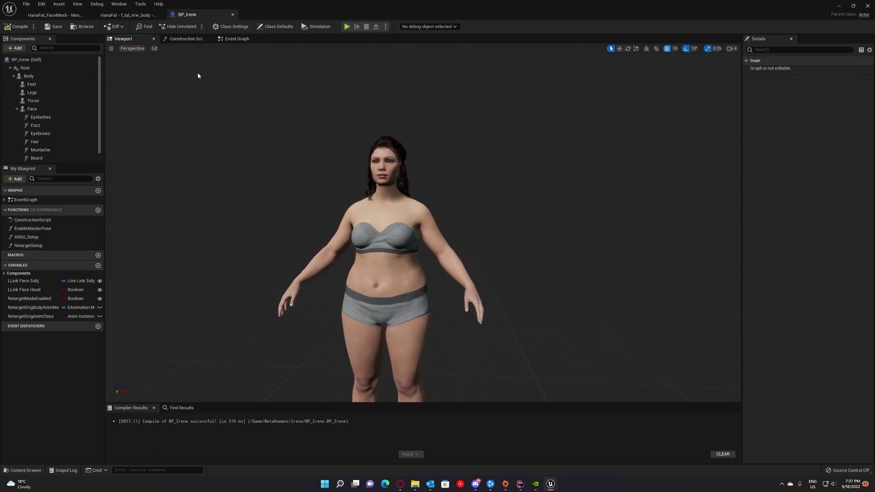
left_click(734, 49)
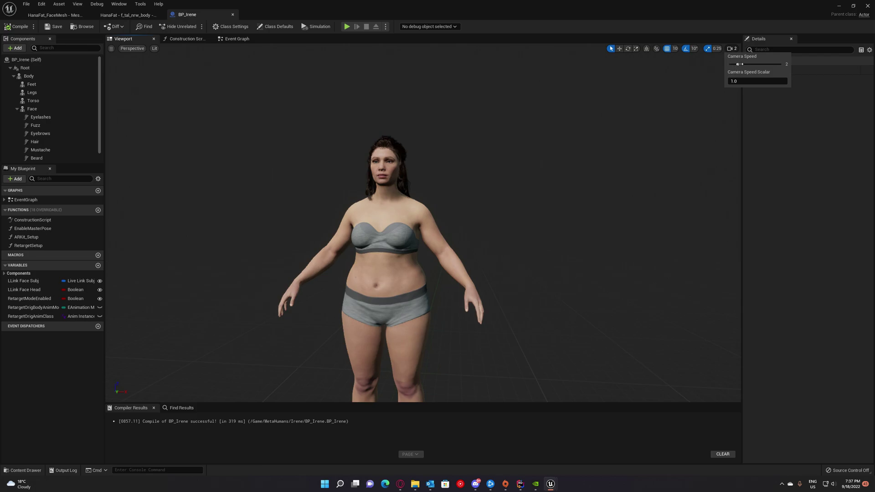
- Examine the morphed character's face and neck up close, and the upper body from farther away
right_click_drag(422, 223, 391, 184)
key("w")
scroll(410, 223, "up", 10)
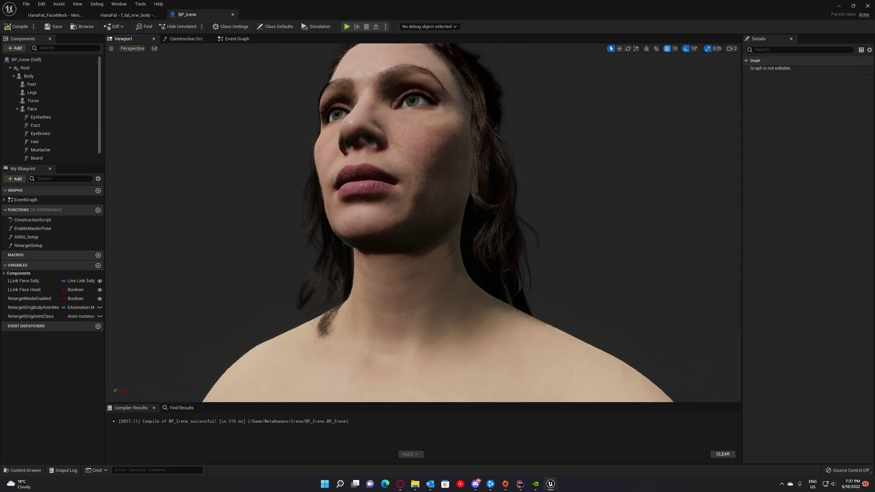
key("w")
mouse_move(423, 223)
right_mouse_down()
mouse_move(423, 239)
mouse_move(421, 210)
right_mouse_up()
key("s")
key("w")
key("w")
key("s")
right_click_drag(493, 175, 451, 192)
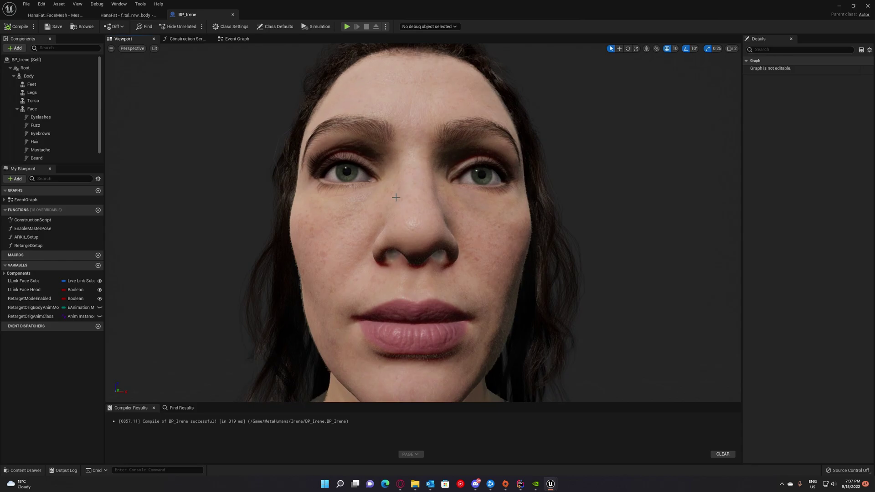
scroll(483, 209, "down", 10)
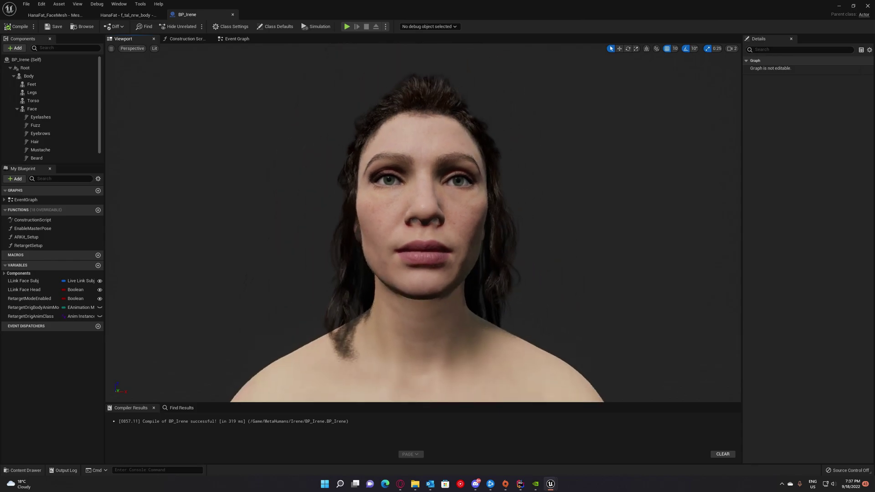
right_click_drag(486, 206, 487, 160)
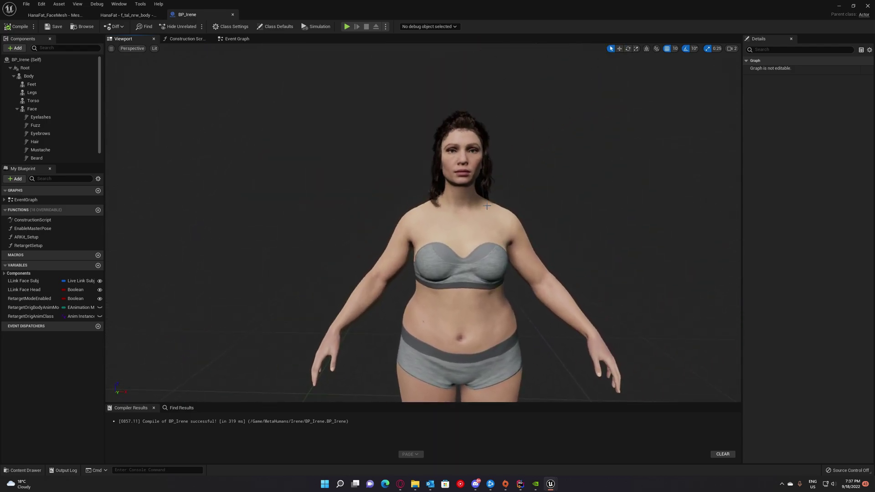